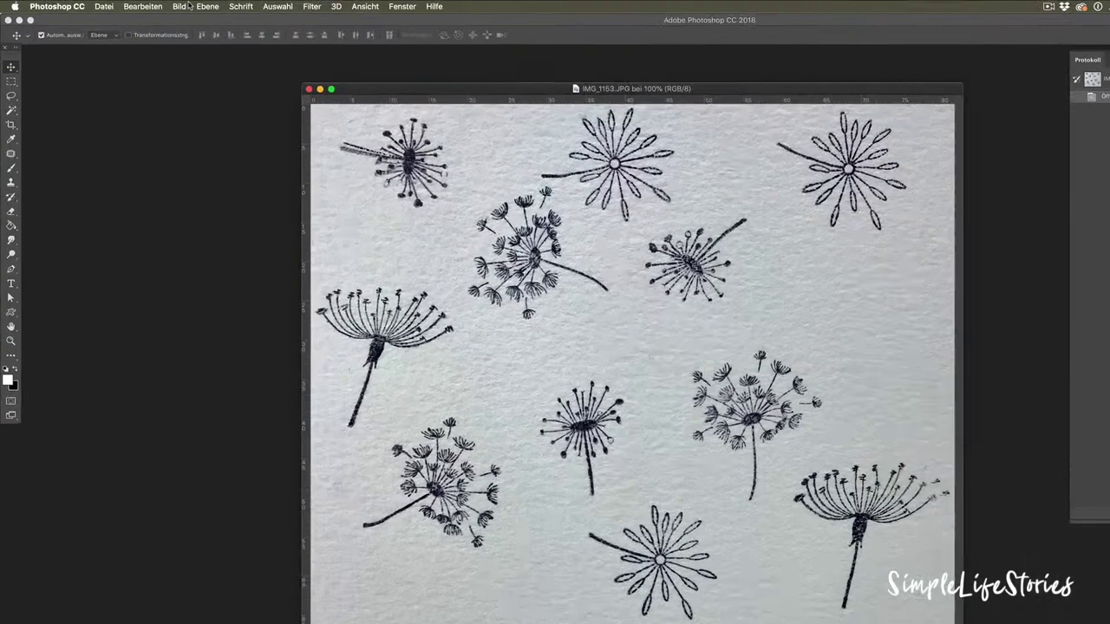
Raise the image's brightness to 150 with the Brightness/Contrast adjustment so the paper background turns white.
left_click(139, 4)
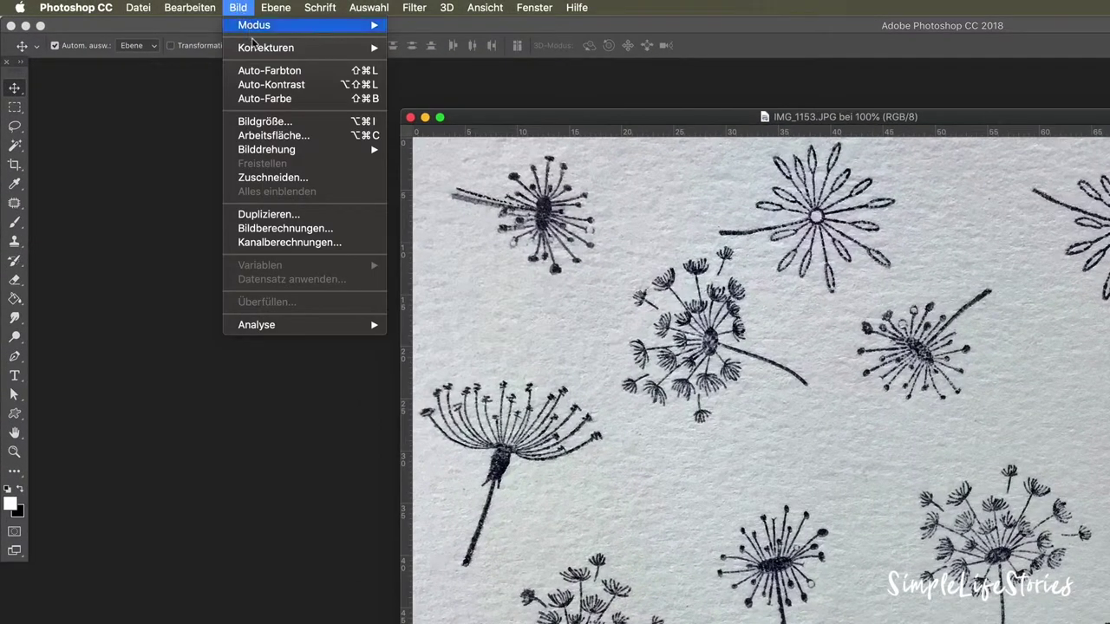
mouse_move(279, 31)
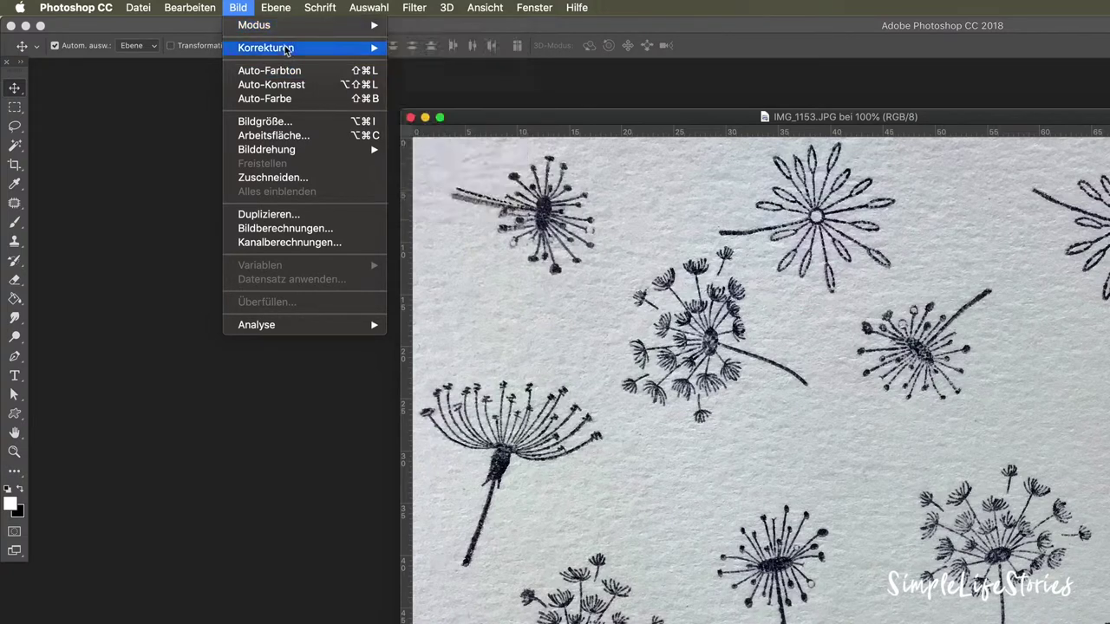
mouse_move(295, 49)
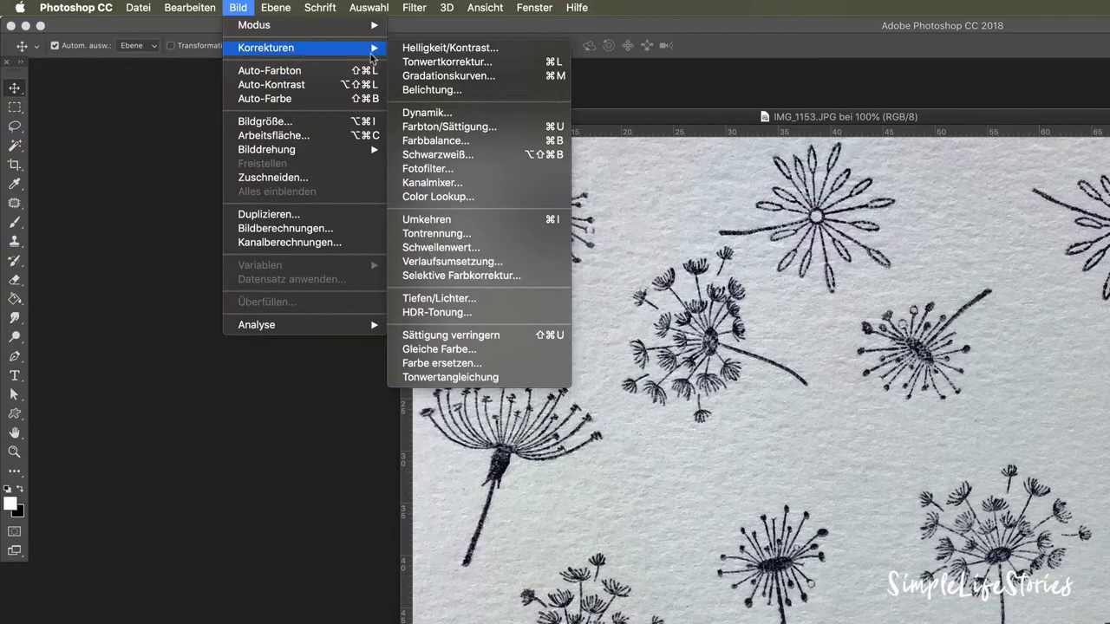
left_click(442, 49)
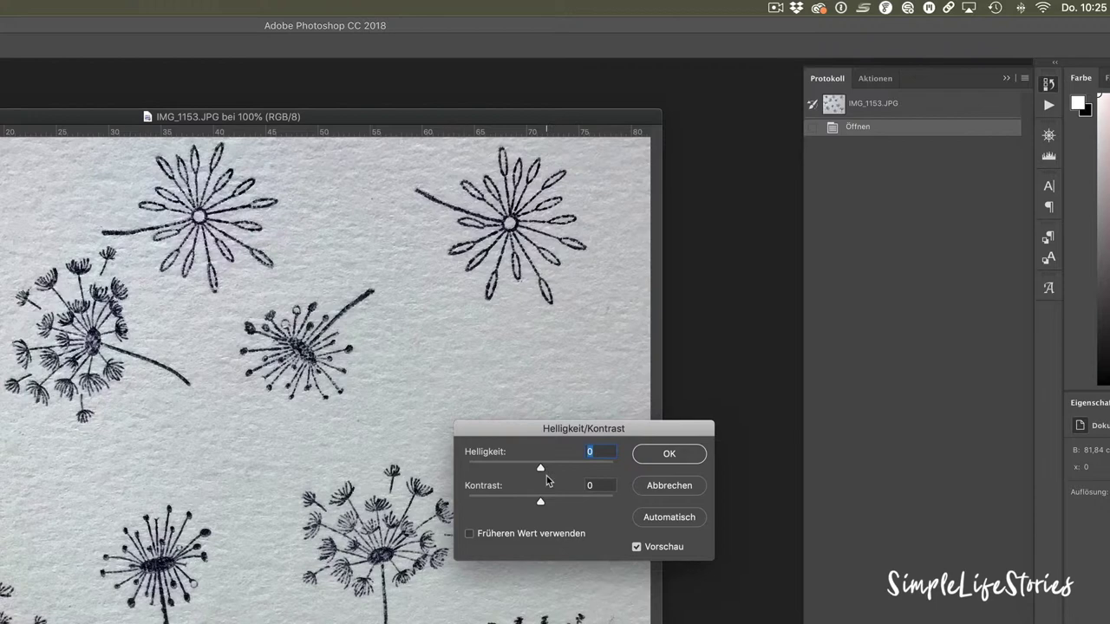
left_click_drag(540, 473, 617, 474)
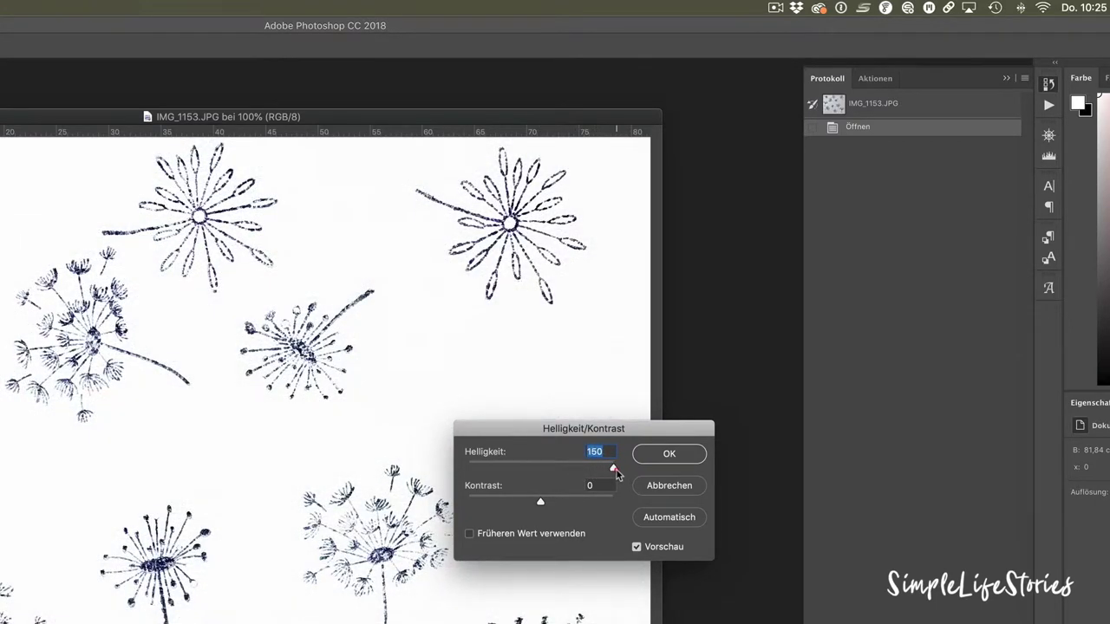
left_click(676, 460)
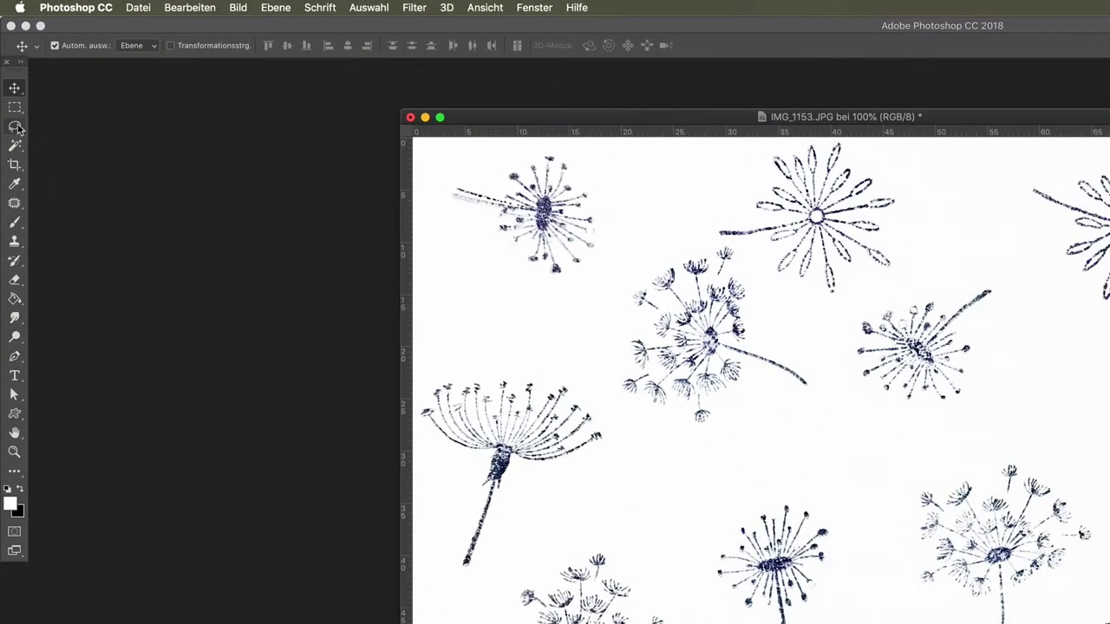
Lasso the pin-headed flower in the middle of the image and paste a copy of it as a new layer.
left_click(15, 128)
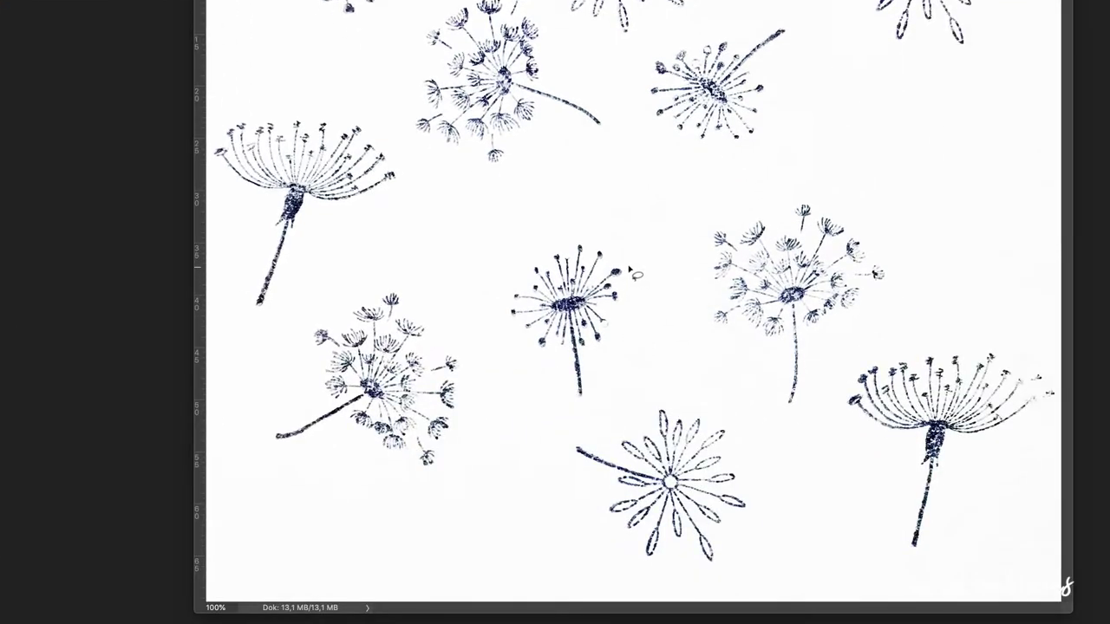
mouse_move(627, 315)
left_mouse_down()
mouse_move(605, 391)
mouse_move(567, 404)
mouse_move(510, 339)
mouse_move(507, 276)
mouse_move(569, 238)
left_mouse_up()
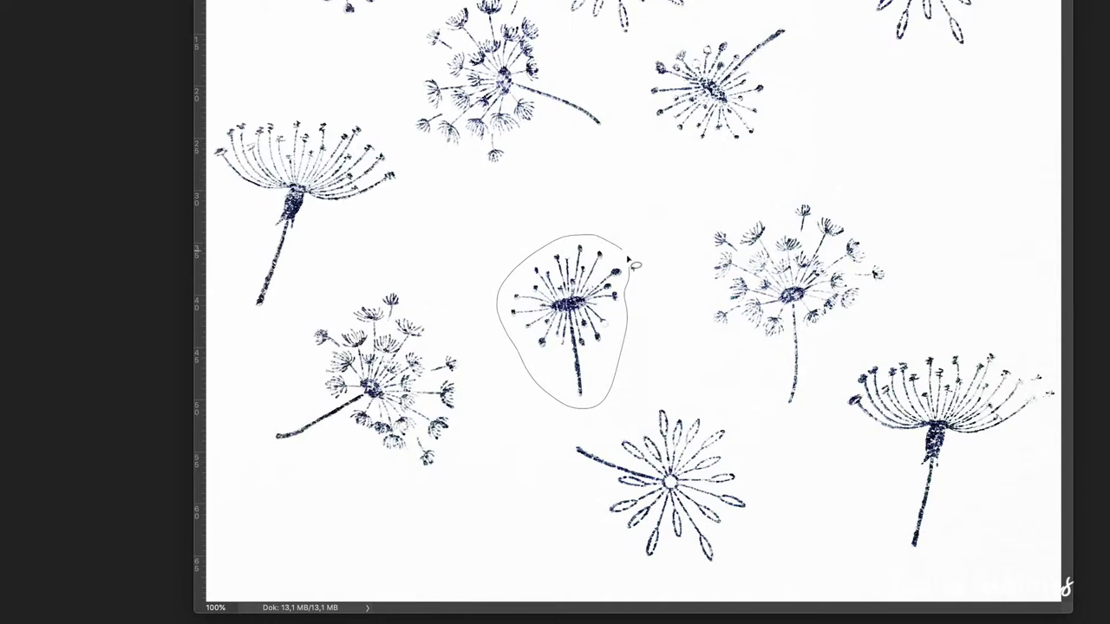
left_click_drag(635, 279, 626, 309)
key("super+d")
Scale down and rotate the pasted flower, placing it in the gap below the upper-right star-shaped flower.
key("super+t")
left_click_drag(603, 291, 985, 160)
left_click_drag(1026, 110, 1030, 113)
left_click_drag(462, 80, 446, 174)
left_click_drag(421, 76, 399, 112)
left_click_drag(395, 167, 317, 75)
left_click_drag(386, 59, 347, 87)
key("Return")
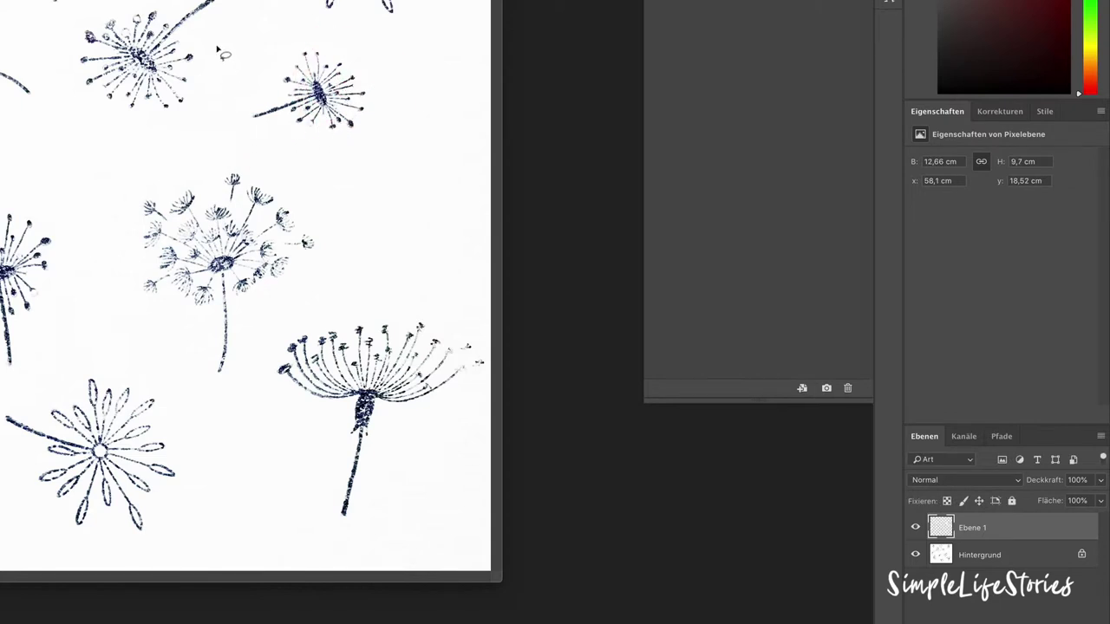
Lasso the pin-headed flower whose stem points to the upper right and paste a copy from the background layer.
mouse_move(201, 76)
left_mouse_down()
mouse_move(178, 109)
mouse_move(131, 113)
mouse_move(67, 69)
left_mouse_up()
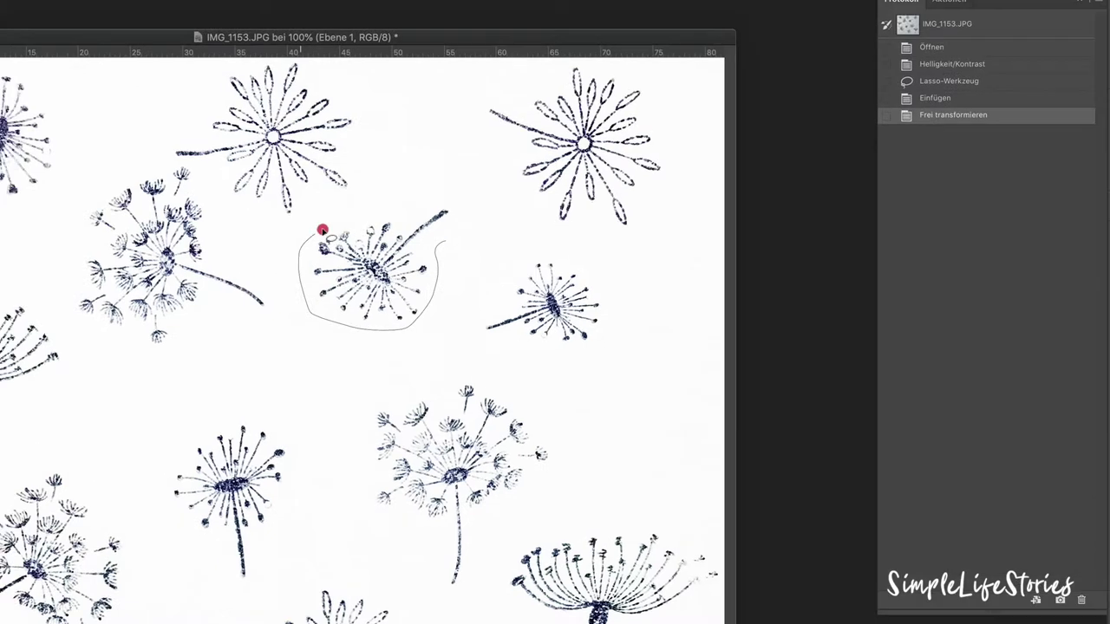
left_click_drag(322, 230, 412, 208)
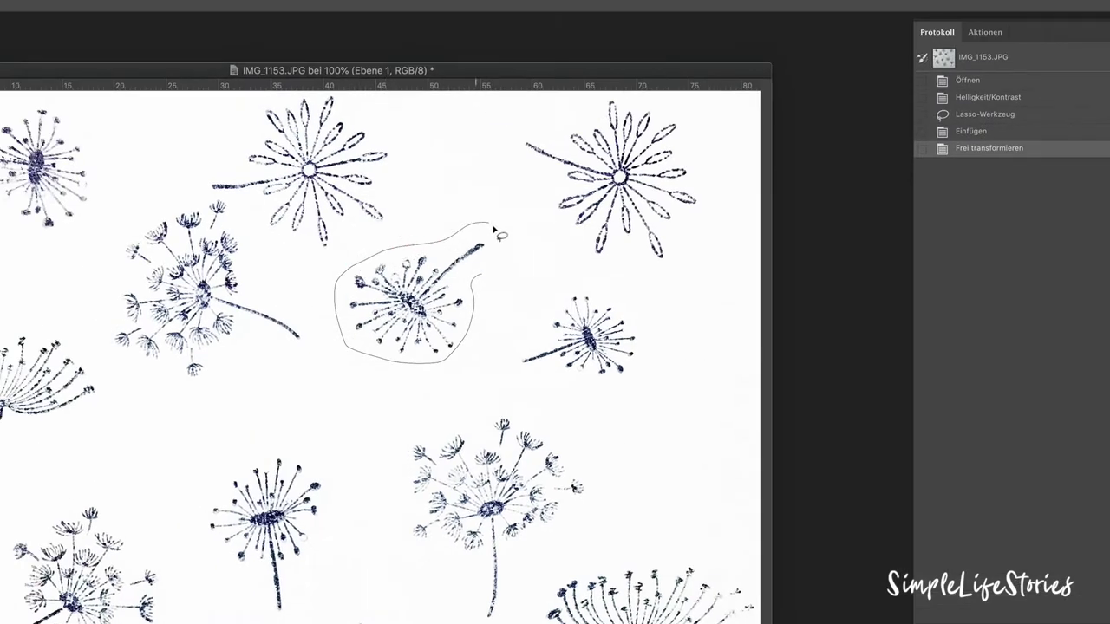
left_click_drag(473, 286, 424, 240)
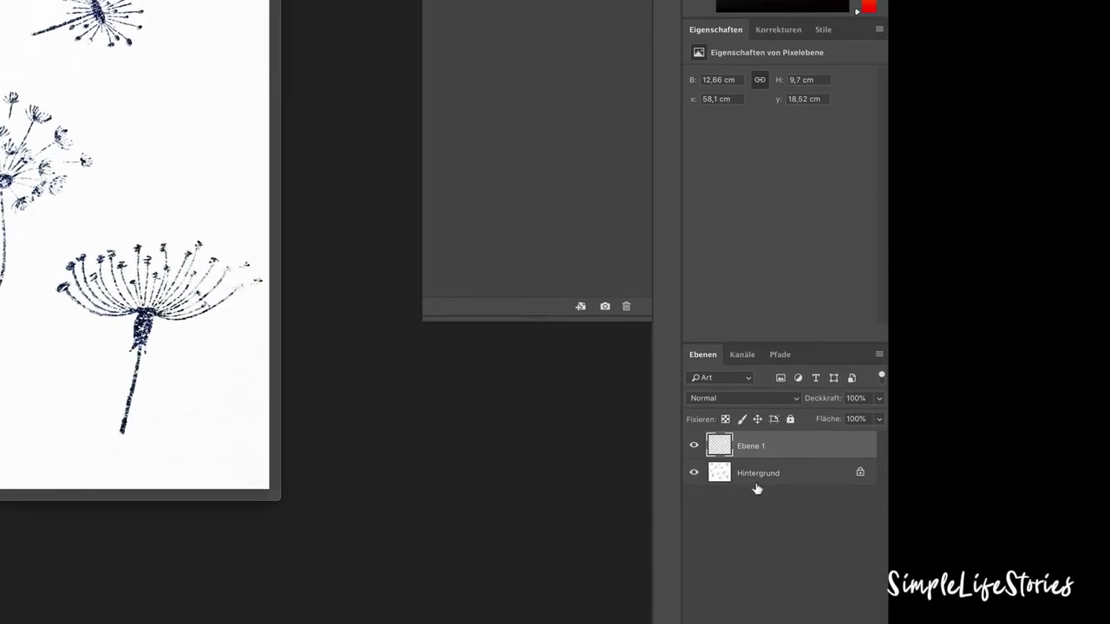
left_click(751, 482)
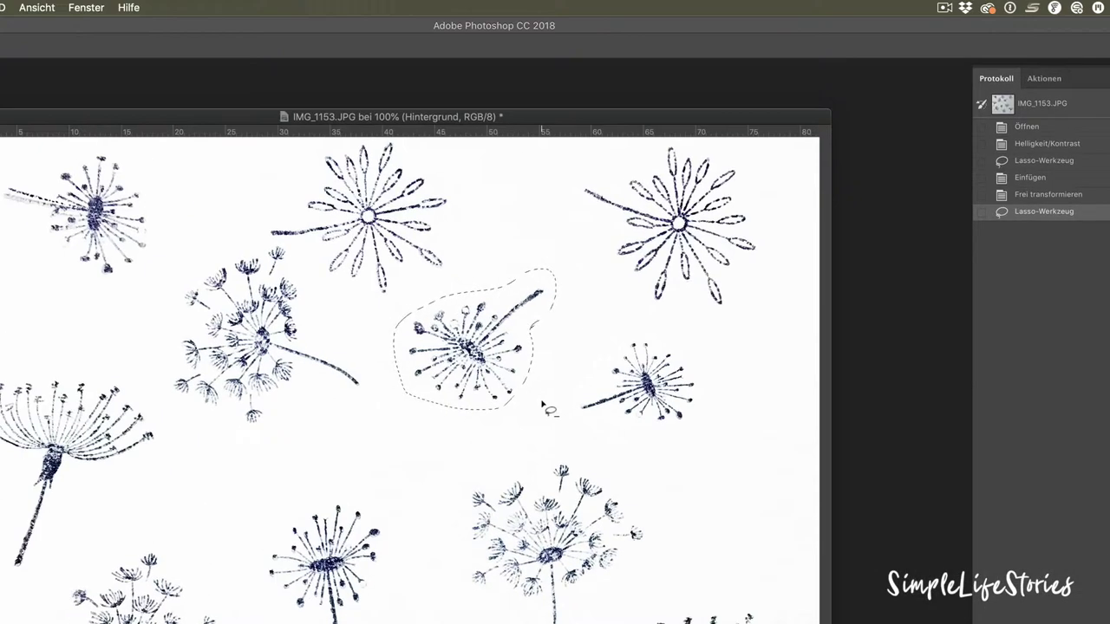
key("super+v")
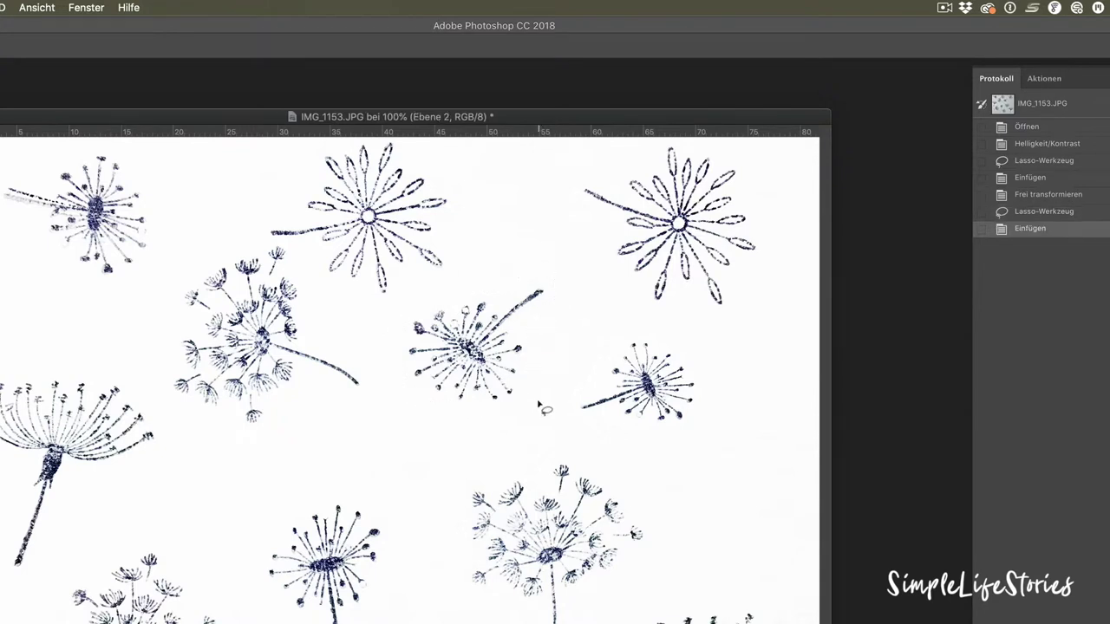
Move the pasted flower into the gap near the image's right edge, above the large umbel.
key("super+t")
left_click_drag(512, 355, 755, 491)
double_click(754, 491)
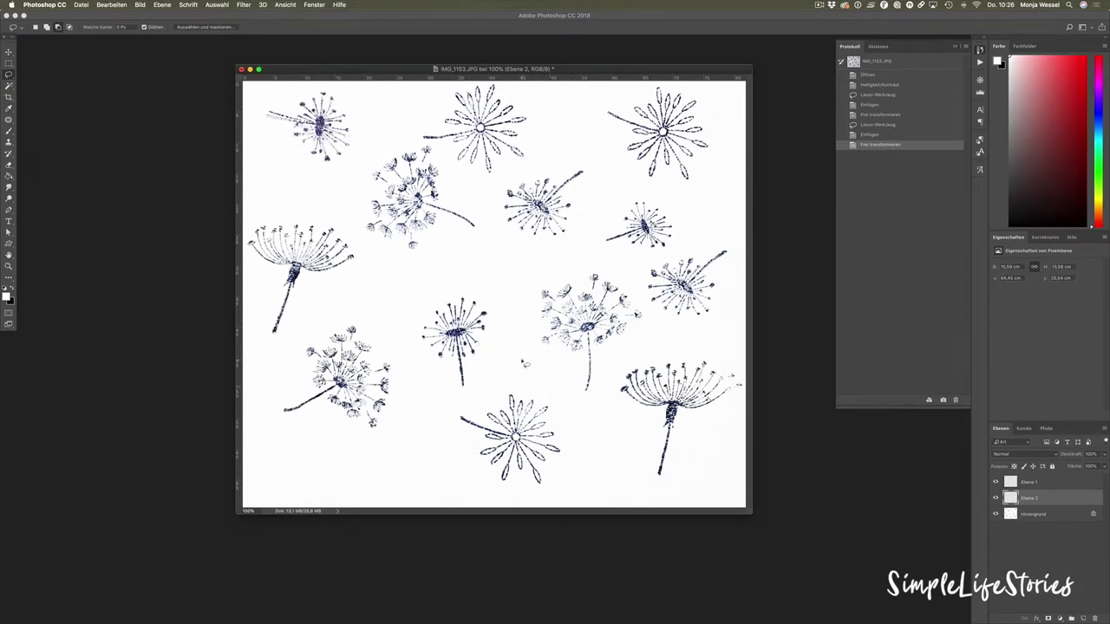
Lasso the star-shaped flower at the image's lower edge on the background layer and paste a copy as a new layer.
left_click(1041, 517)
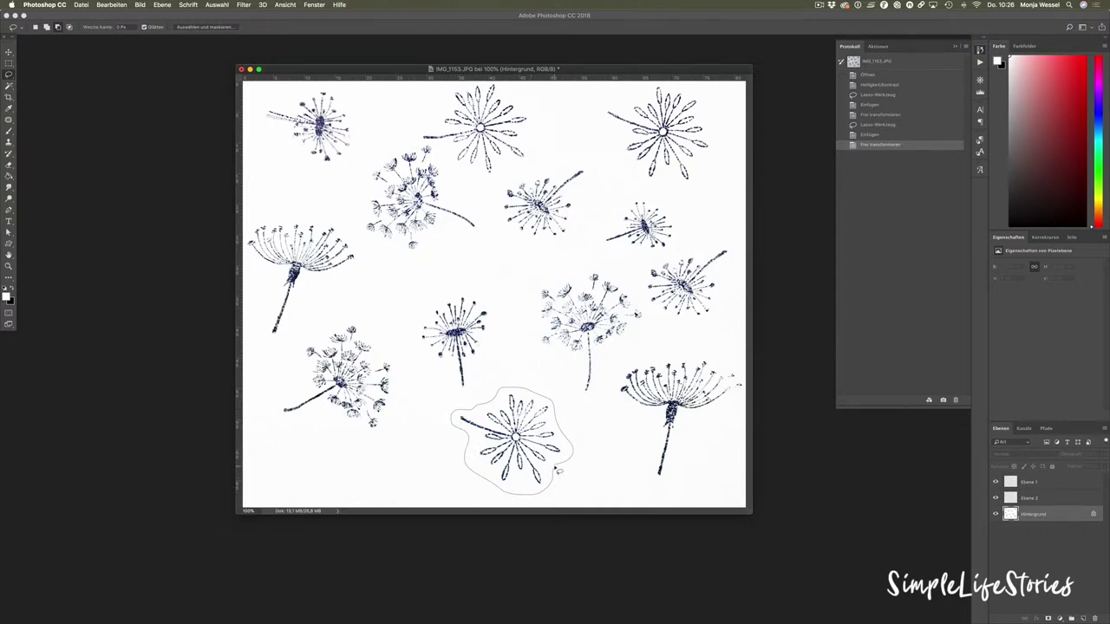
left_click_drag(559, 471, 560, 473)
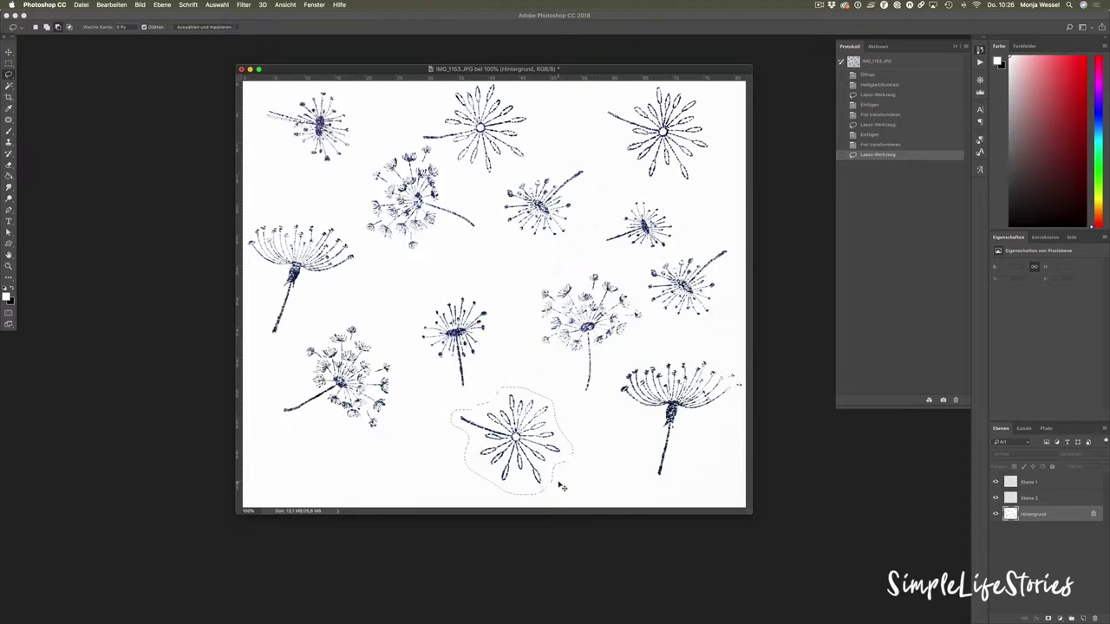
key("super+c")
key("super+v")
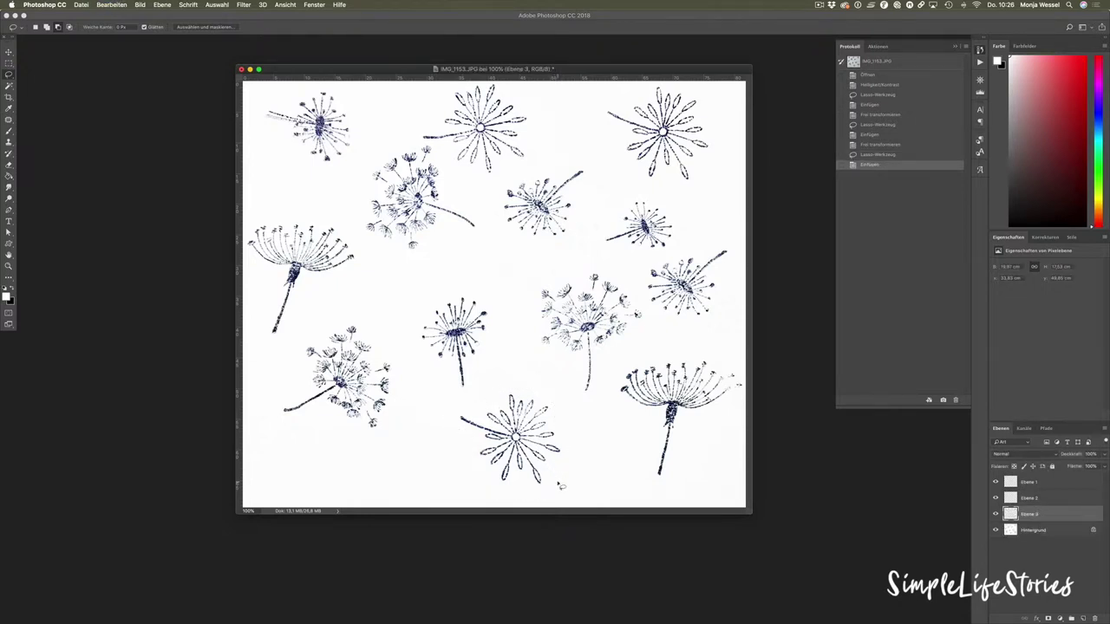
Scale the pasted star-shaped flower to about 62%, rotate it and place it in the image's lower-left corner.
key("super+t")
left_click_drag(520, 441, 465, 438)
left_click_drag(500, 384, 424, 381)
left_click_drag(423, 449, 324, 445)
left_click_drag(340, 399, 192, 481)
left_click_drag(323, 459, 299, 458)
left_click(299, 459)
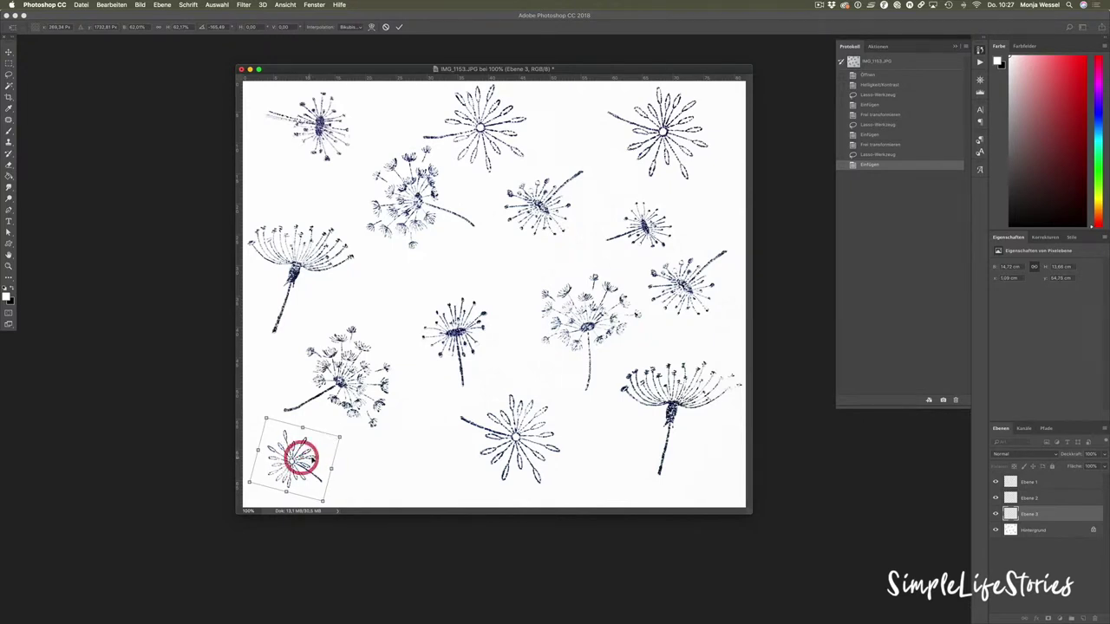
left_click(312, 450)
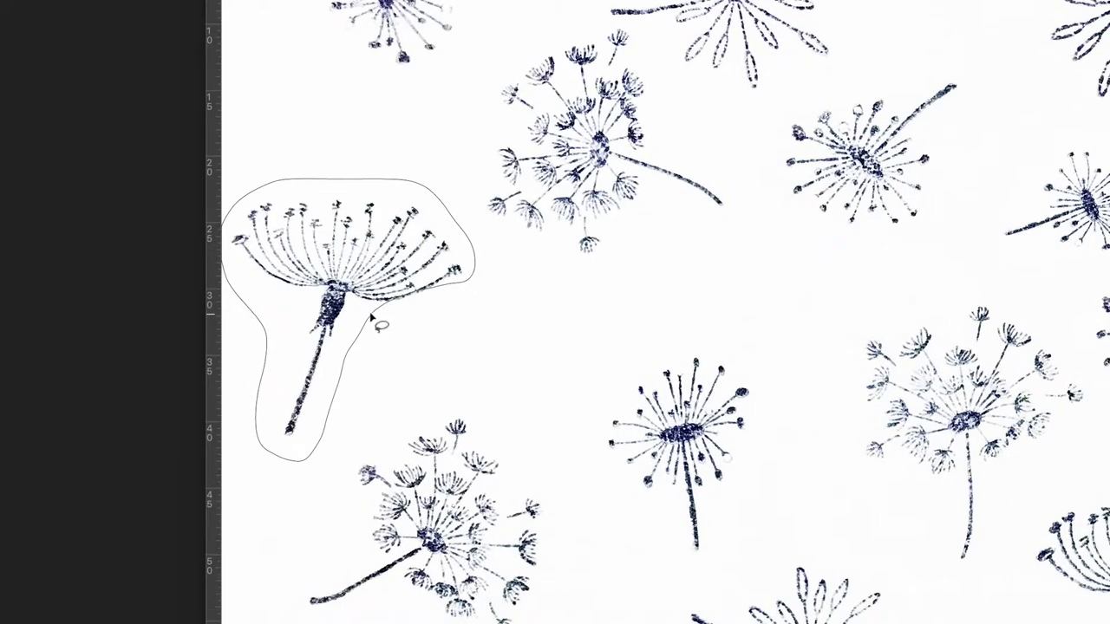
Lasso the large umbel at the image's left edge and paste a copy of it from the background layer.
left_click_drag(375, 323, 375, 321)
left_click(101, 58)
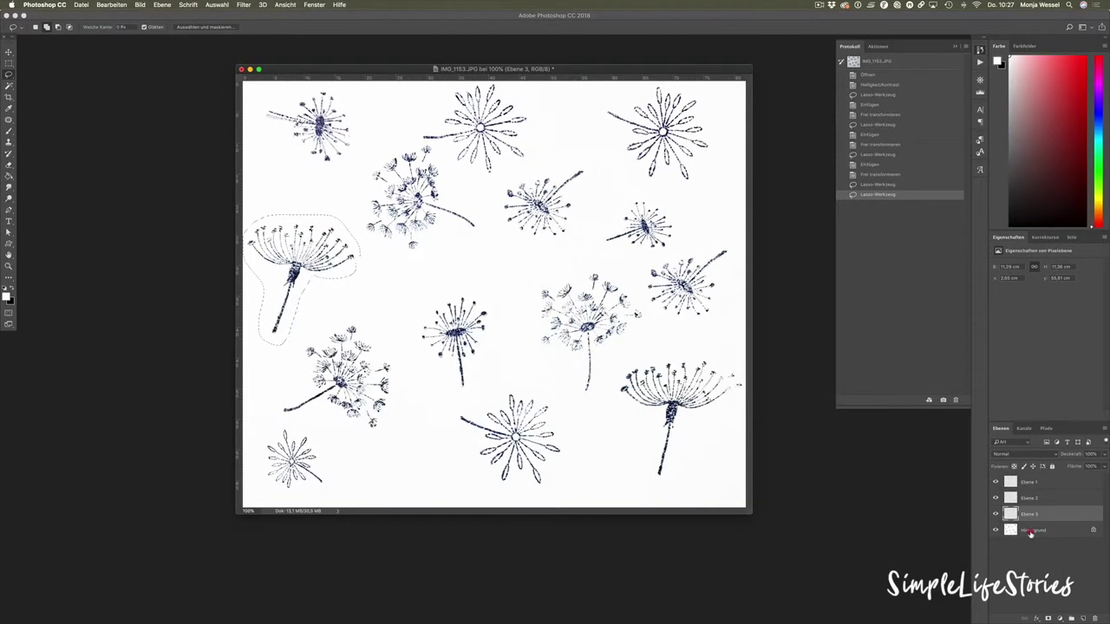
left_click(1030, 531)
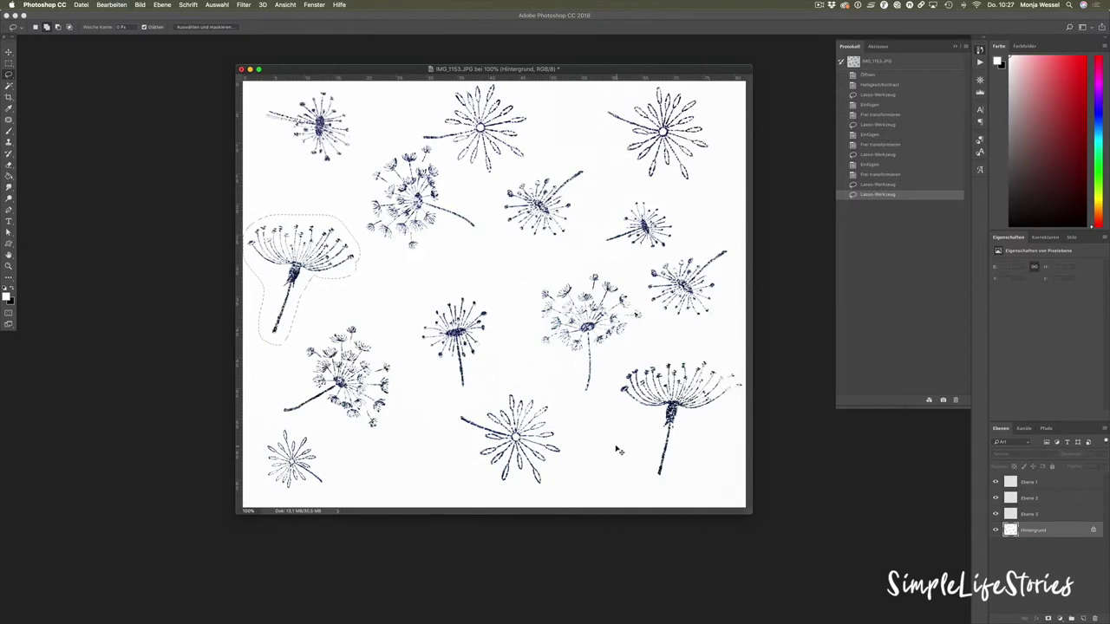
key("super+v")
Scale down the pasted umbel, rotate it so the stem points left, and place it beside the small lower-left star-shaped flower.
key("super+t")
left_click_drag(302, 279, 366, 307)
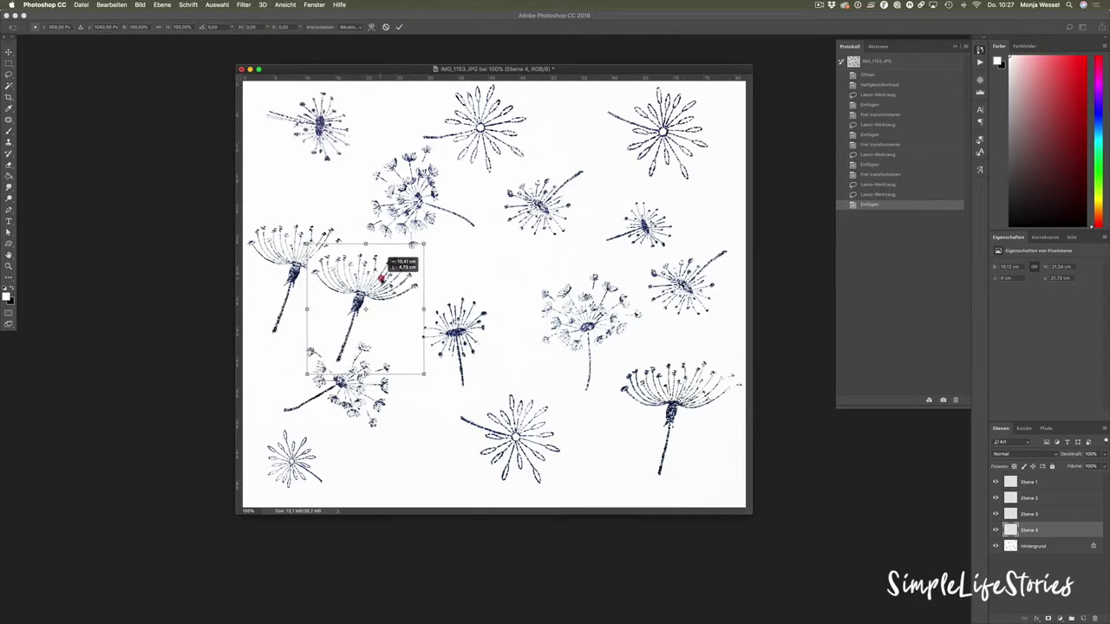
left_click_drag(421, 243, 389, 474)
double_click(389, 469)
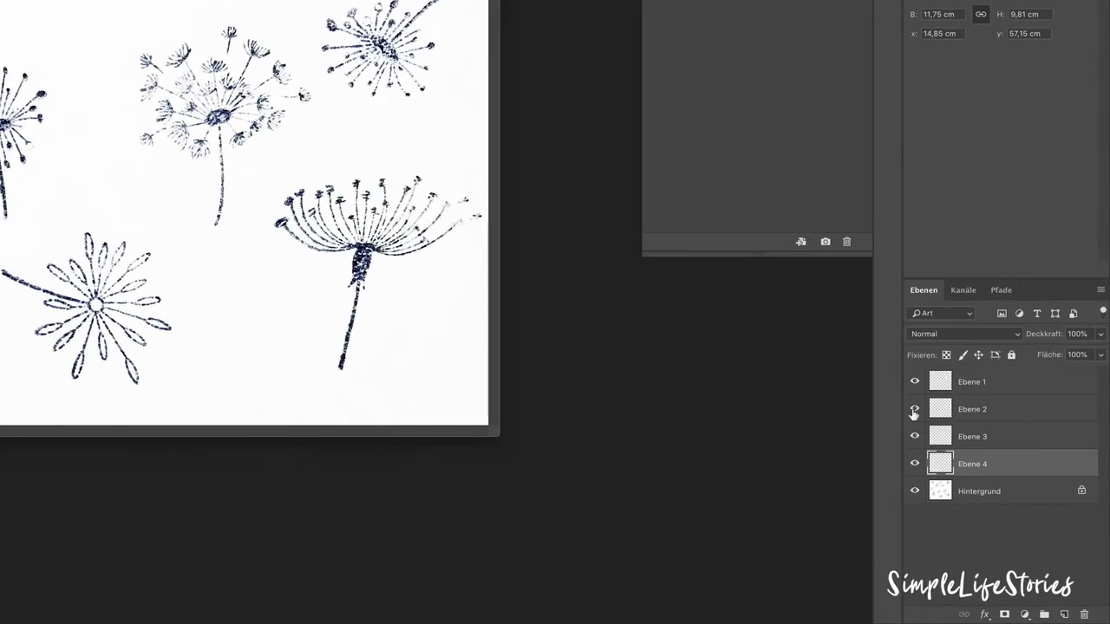
Duplicate the small umbel's layer and move the copy into the empty area above the central pin-headed flower.
right_click(998, 470)
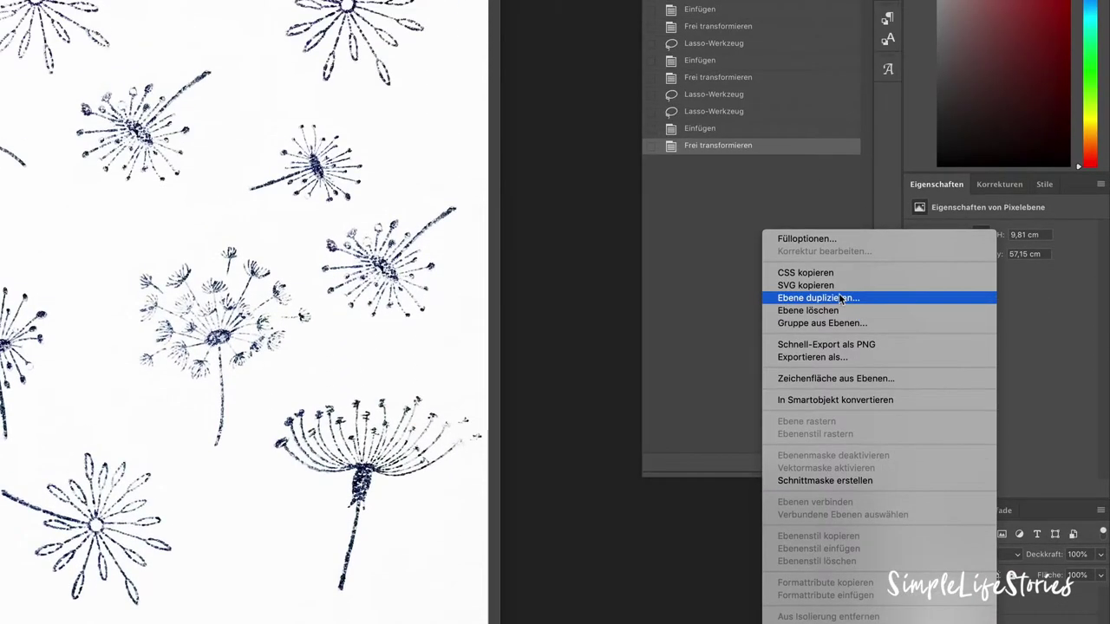
left_click(825, 299)
left_click(297, 220)
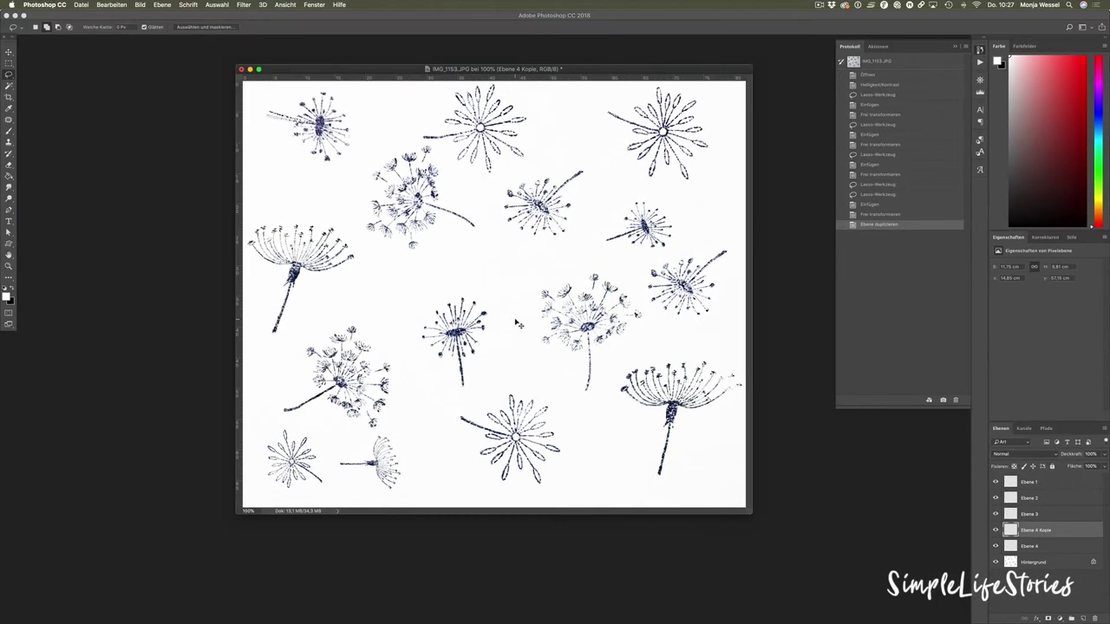
key("super+t")
mouse_move(391, 463)
left_mouse_down()
mouse_move(473, 428)
mouse_move(515, 310)
mouse_move(507, 257)
mouse_move(515, 272)
left_mouse_up()
double_click(512, 269)
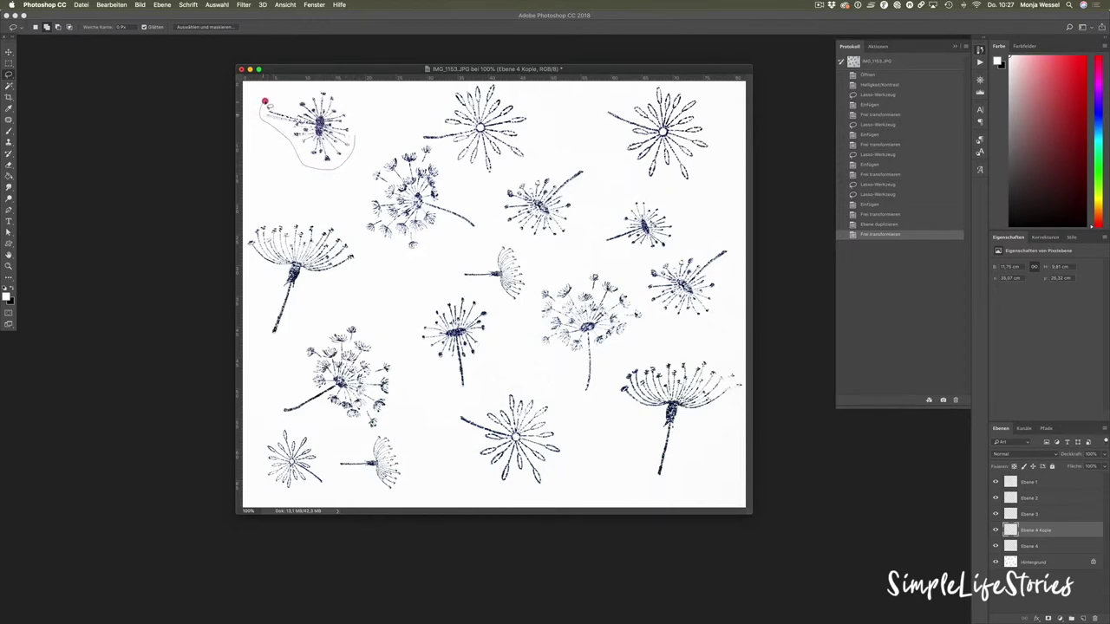
Lasso the flower in the image's upper-left corner and paste a copy of it from the background layer.
left_click_drag(358, 134, 356, 131)
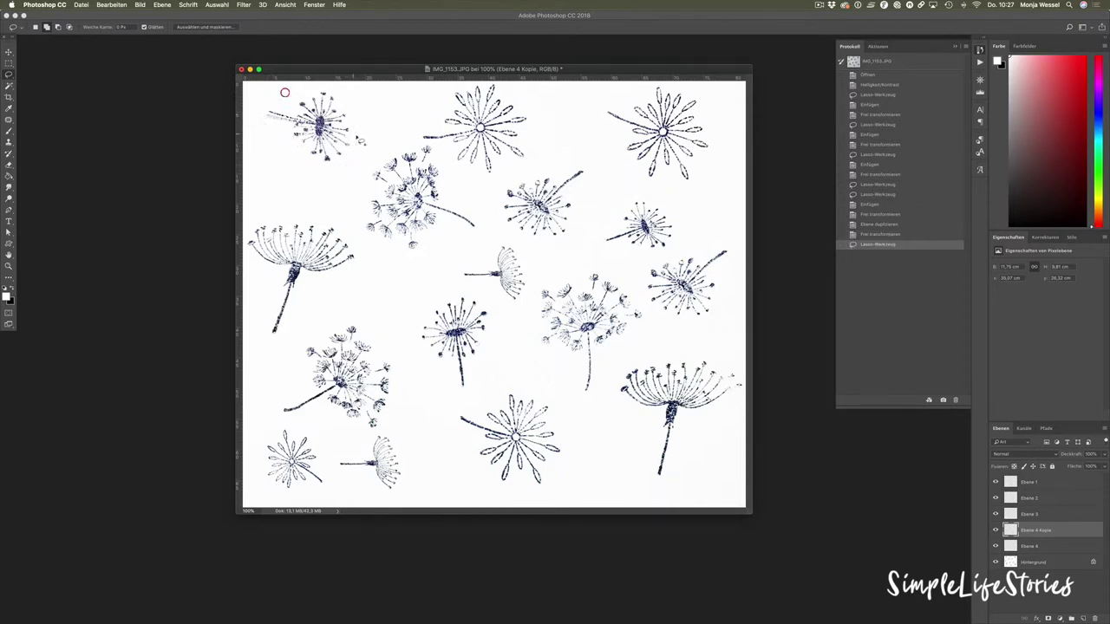
left_click(1036, 562)
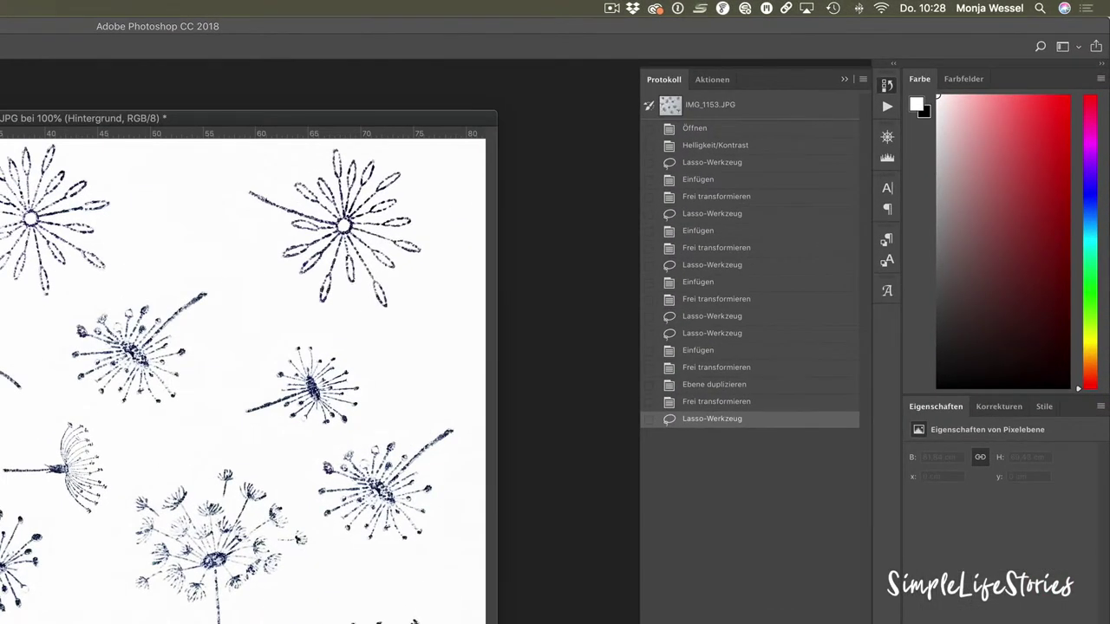
key("super+v")
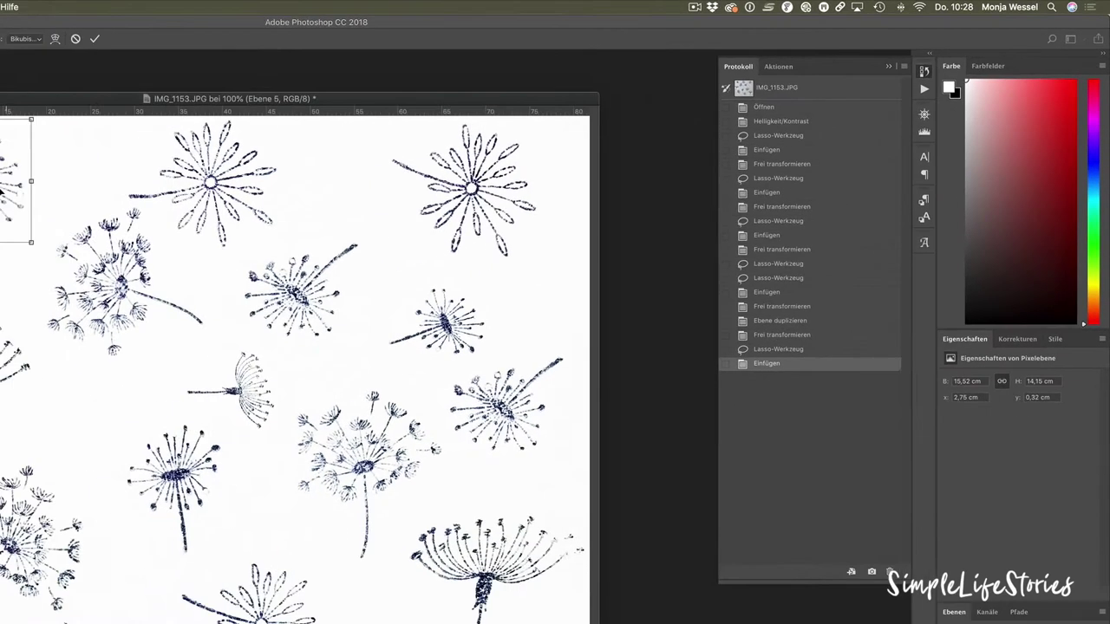
Scale the pasted flower to about 72%, rotate it and place it in the gap right of the large left umbel.
left_click_drag(330, 125, 391, 252)
left_click_drag(391, 303, 383, 287)
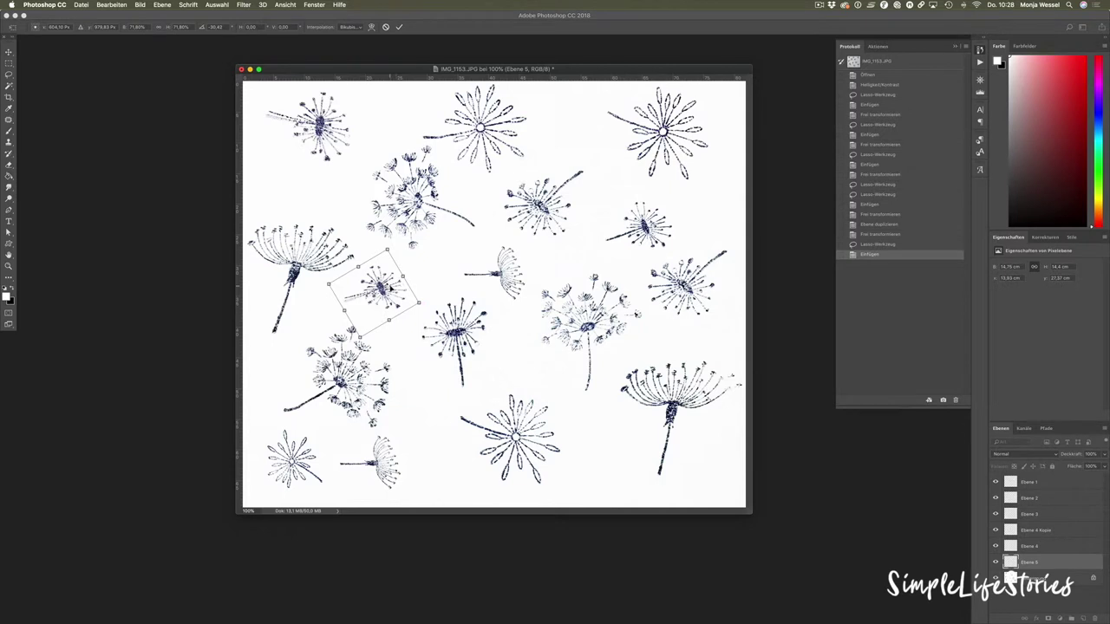
key("Return")
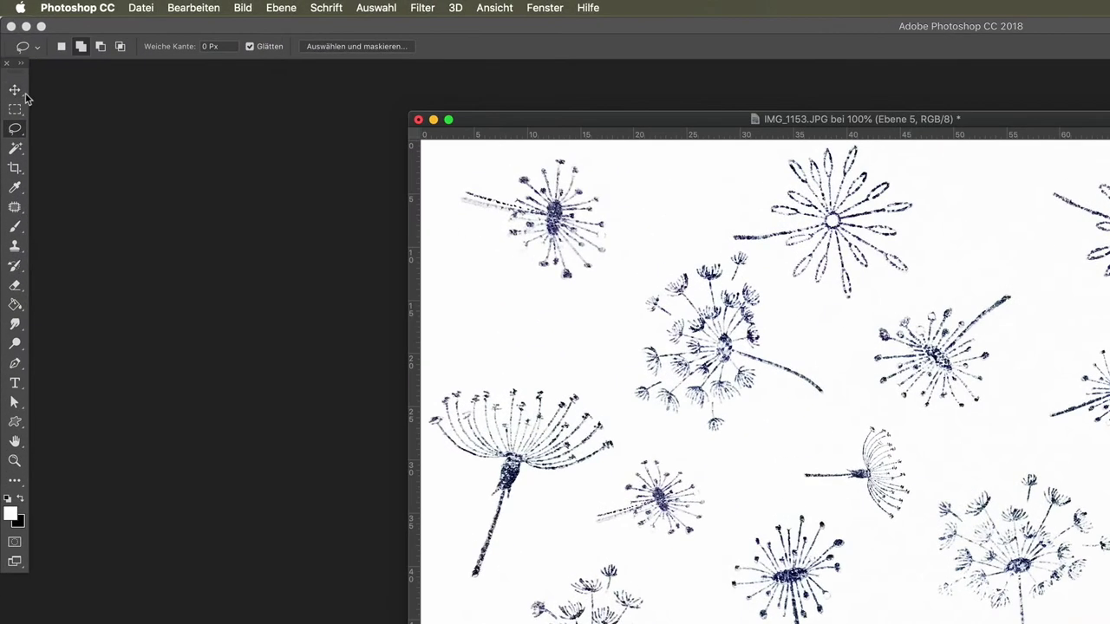
With the Move tool, select the layer of the small star-shaped flower in the image's lower-left corner.
key("v")
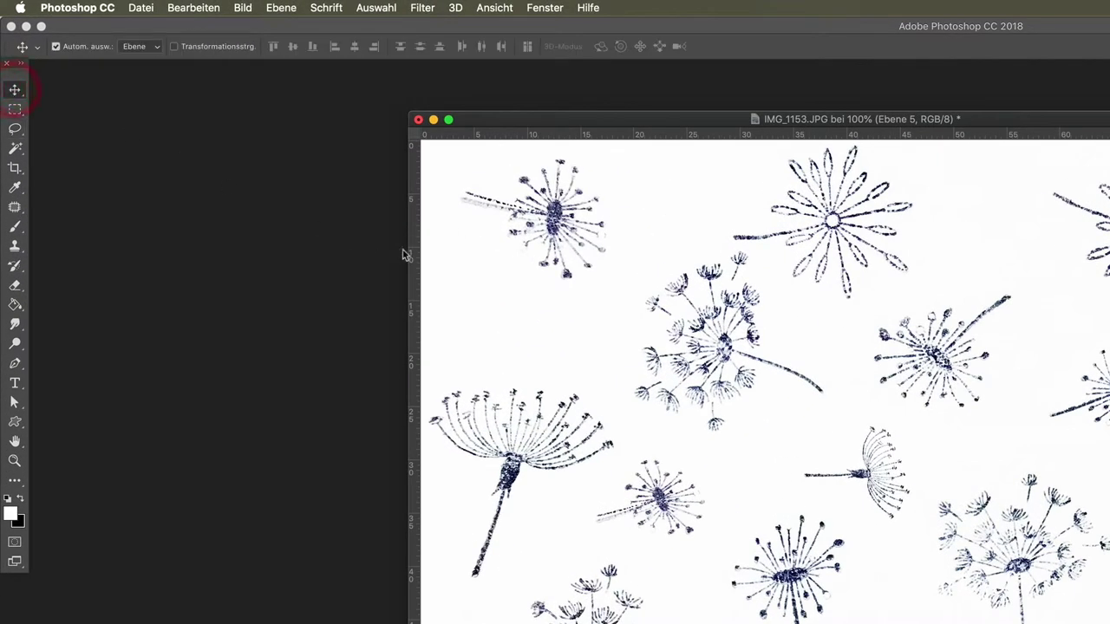
left_click_drag(562, 222, 560, 219)
key("super+e")
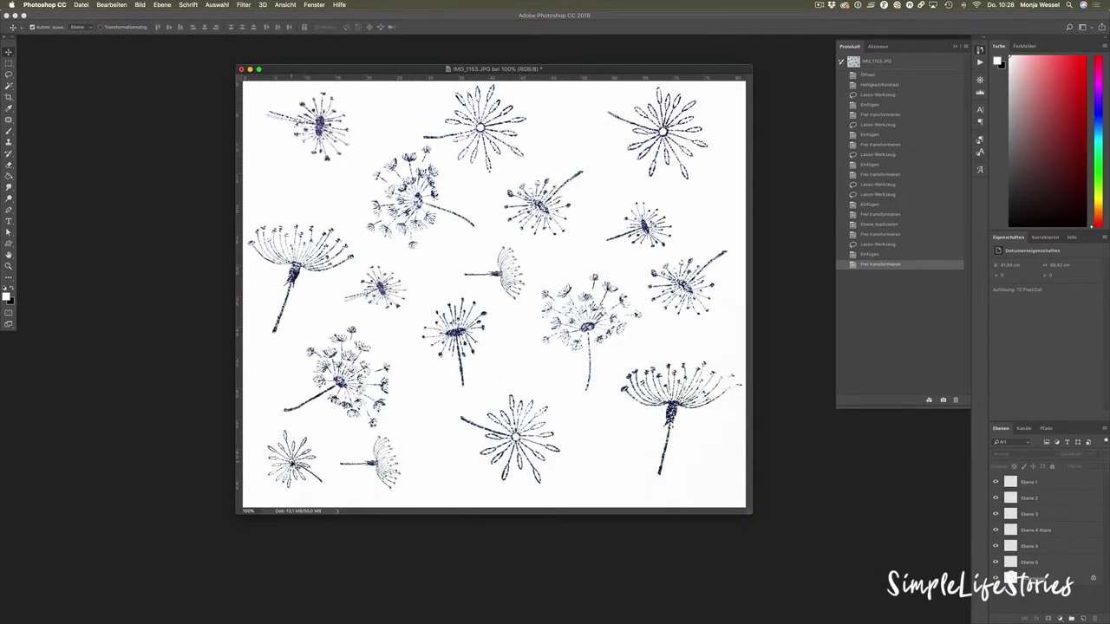
left_click(292, 459)
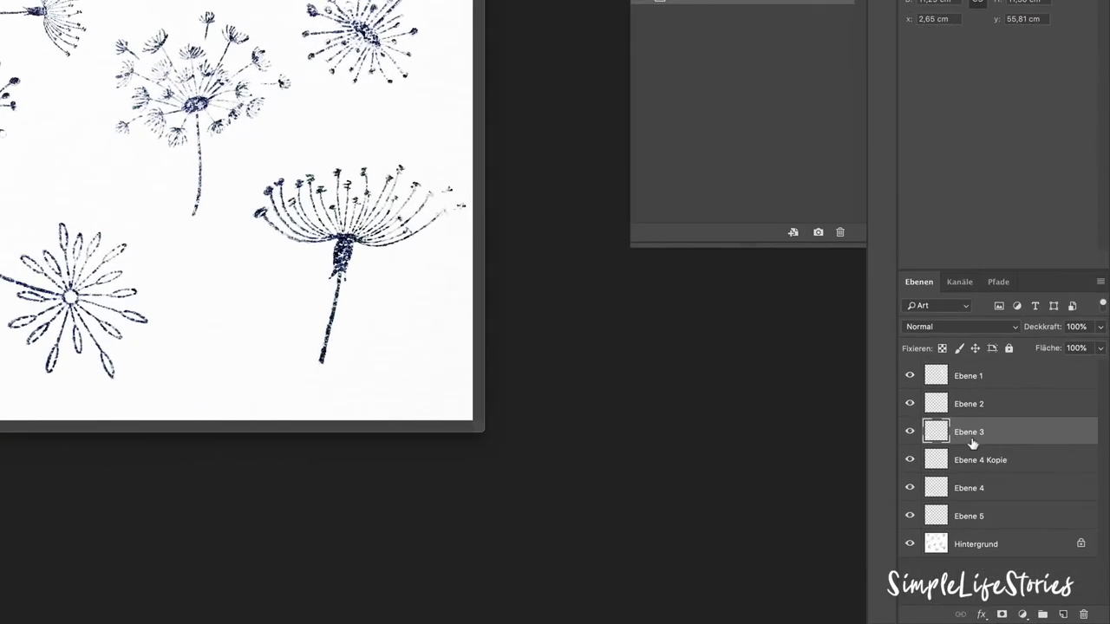
Duplicate the small star-shaped flower's layer and move the copy into the gap above the large left umbel.
right_click(1039, 515)
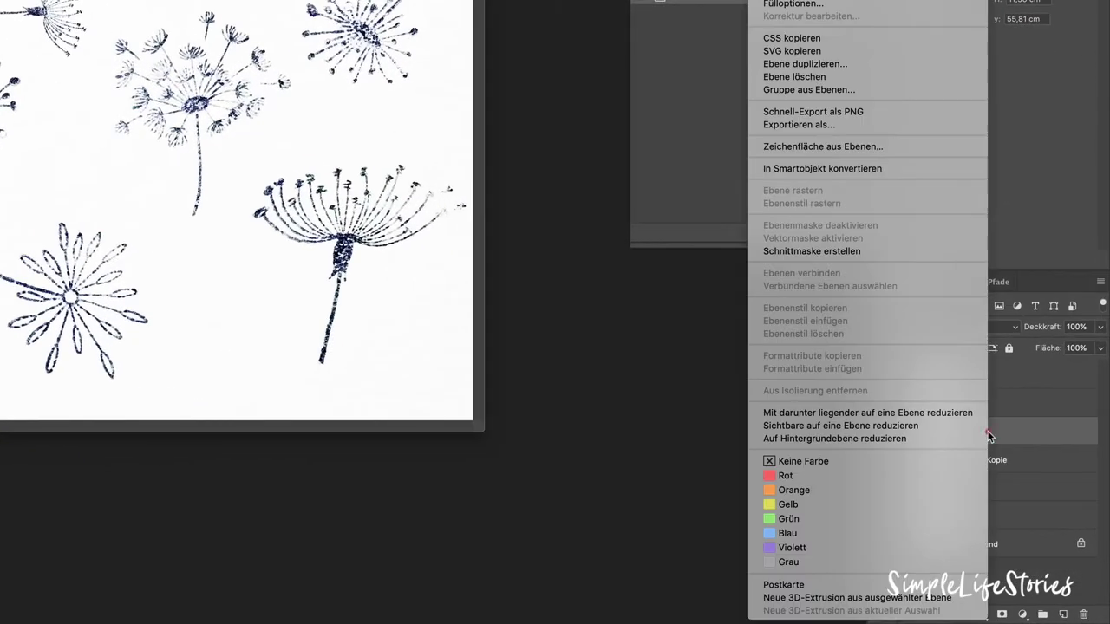
left_click(876, 64)
left_click(593, 253)
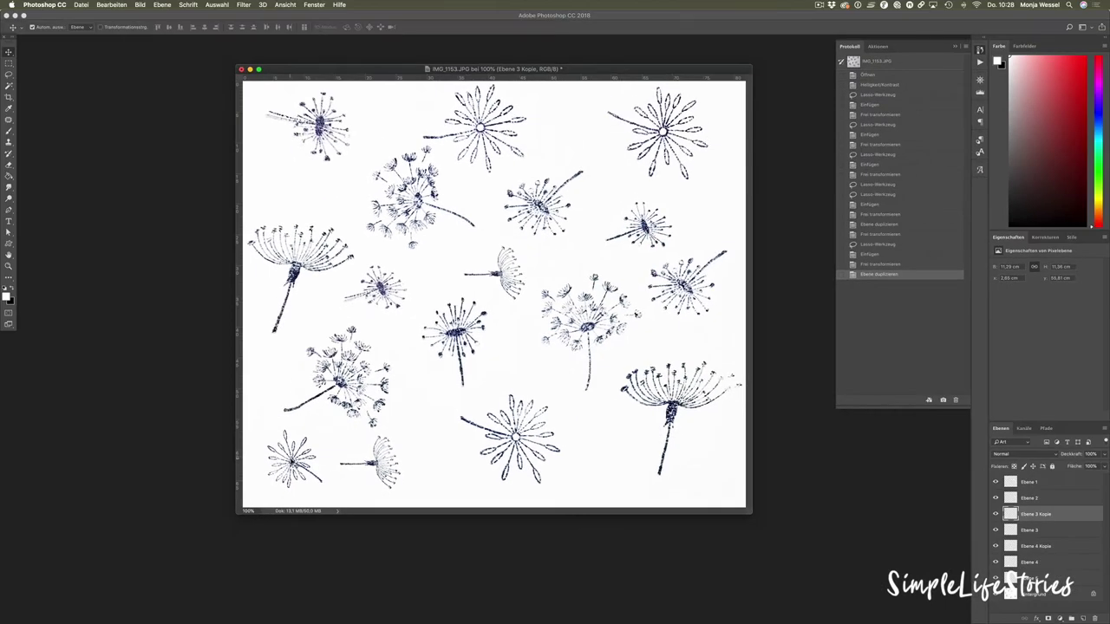
left_click_drag(294, 462, 286, 180)
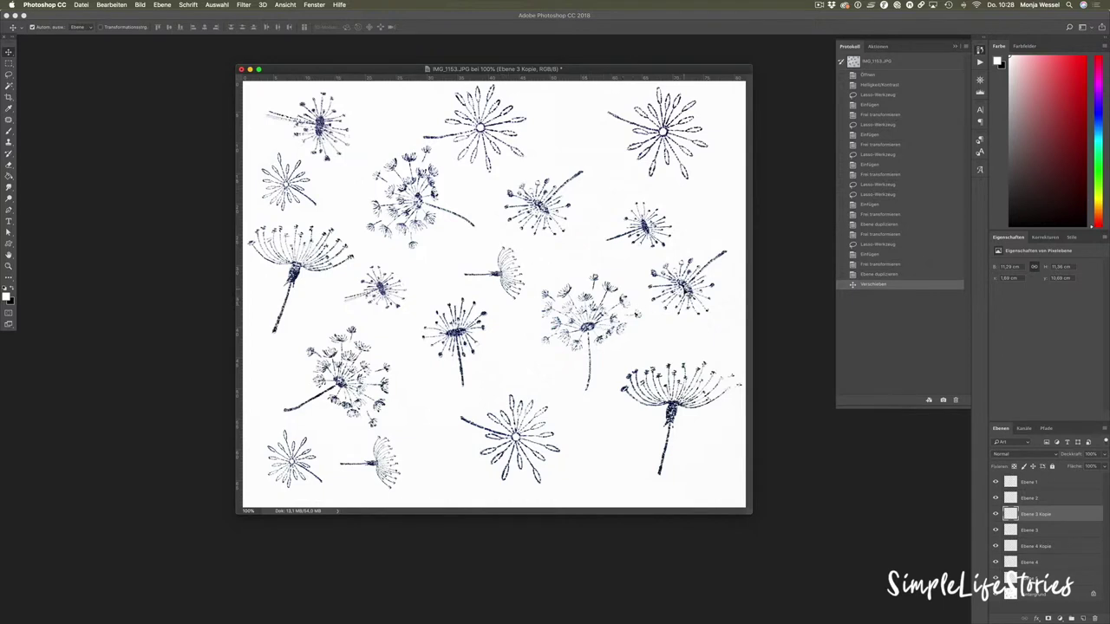
Duplicate the layer of the small pin-headed flower near the image's right edge and move the copy between the two upper star-shaped flowers.
left_click(684, 289)
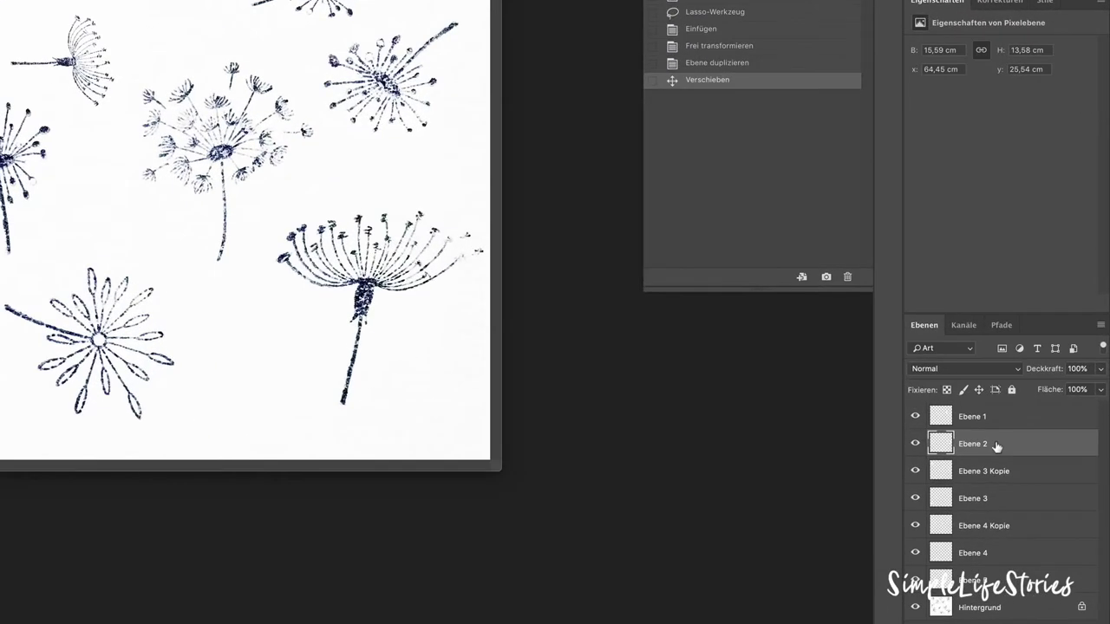
right_click(1044, 498)
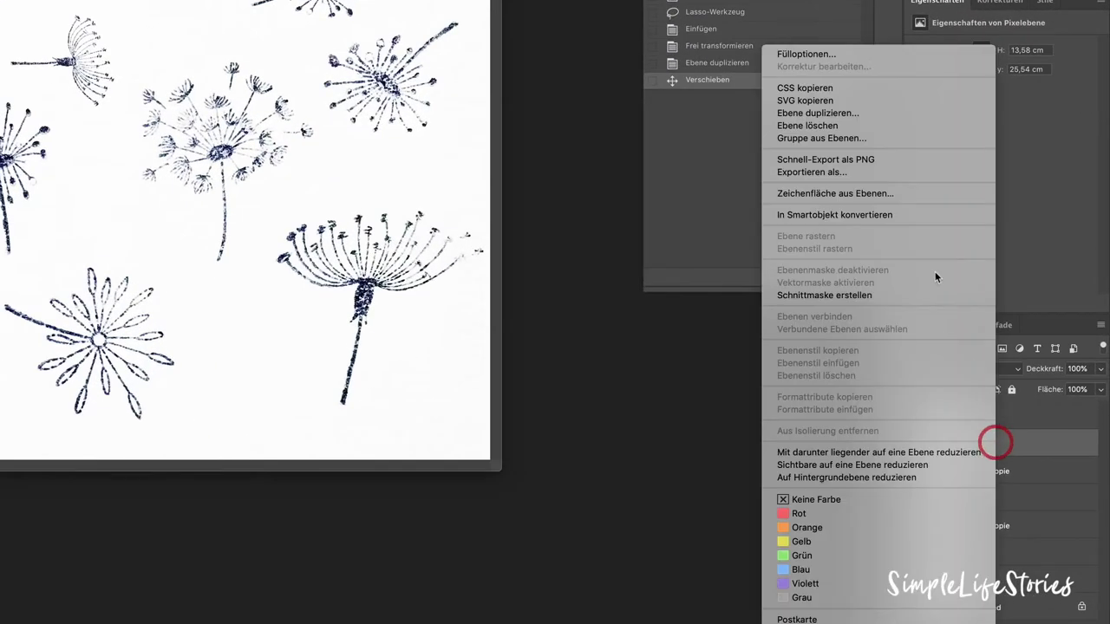
left_click(818, 113)
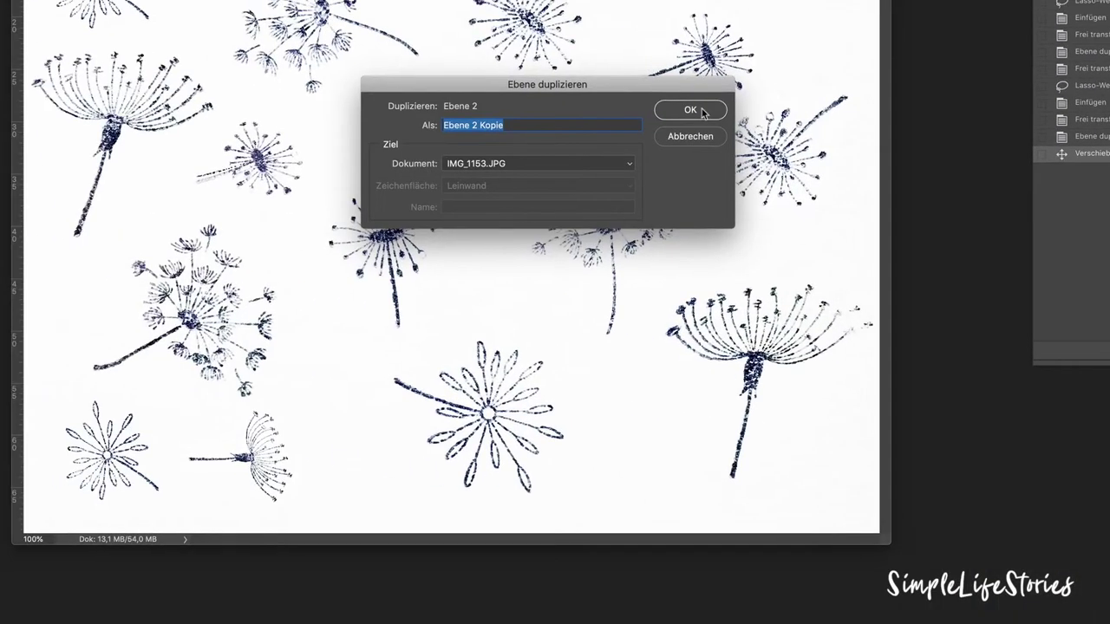
left_click(704, 111)
left_click_drag(788, 165, 601, 0)
left_click_drag(589, 76, 571, 64)
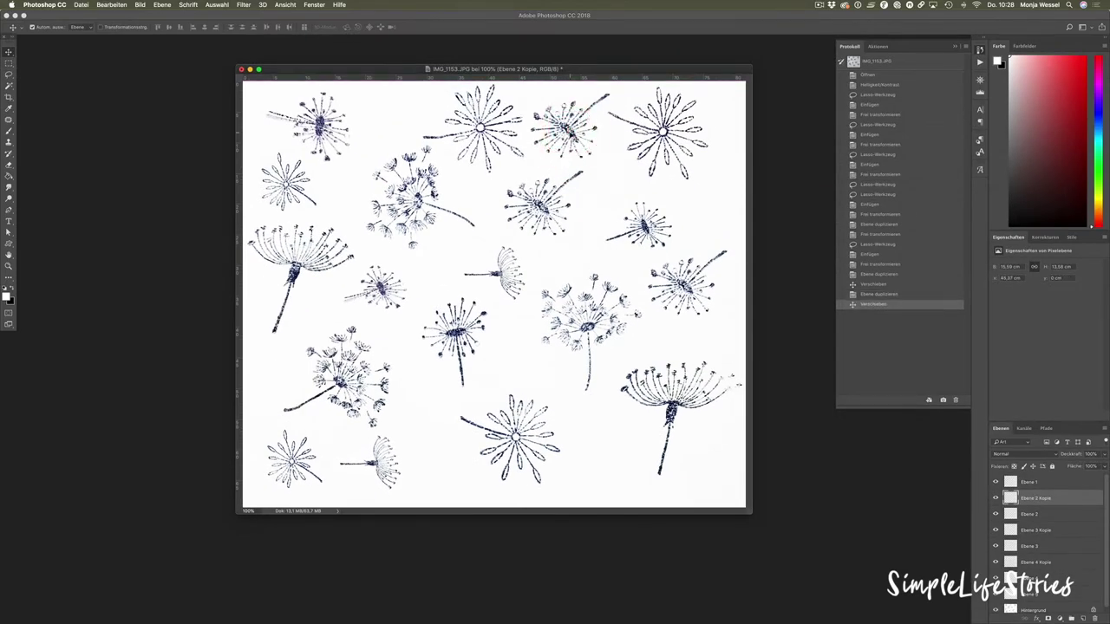
Shrink the copied pin-headed flower and rotate it so its stem points down to the right between the upper star-shaped flowers.
key("super+t")
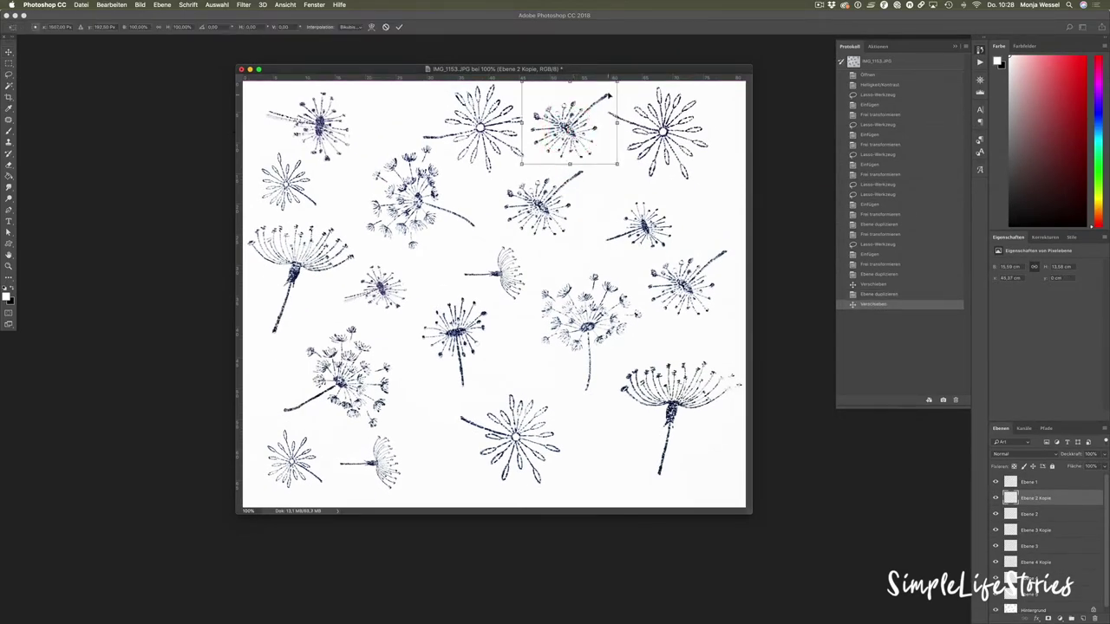
left_click_drag(612, 86, 614, 140)
double_click(575, 120)
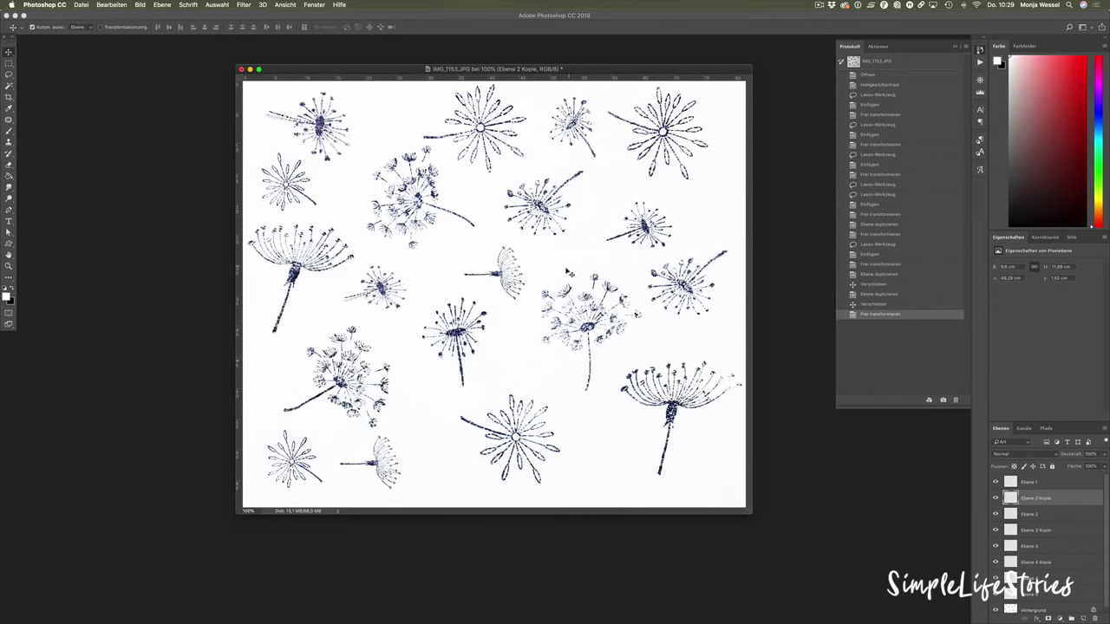
Duplicate the layer of the small umbel above the central flower and move the copy between the lower star-shaped flower and the large right umbel.
left_click(507, 272)
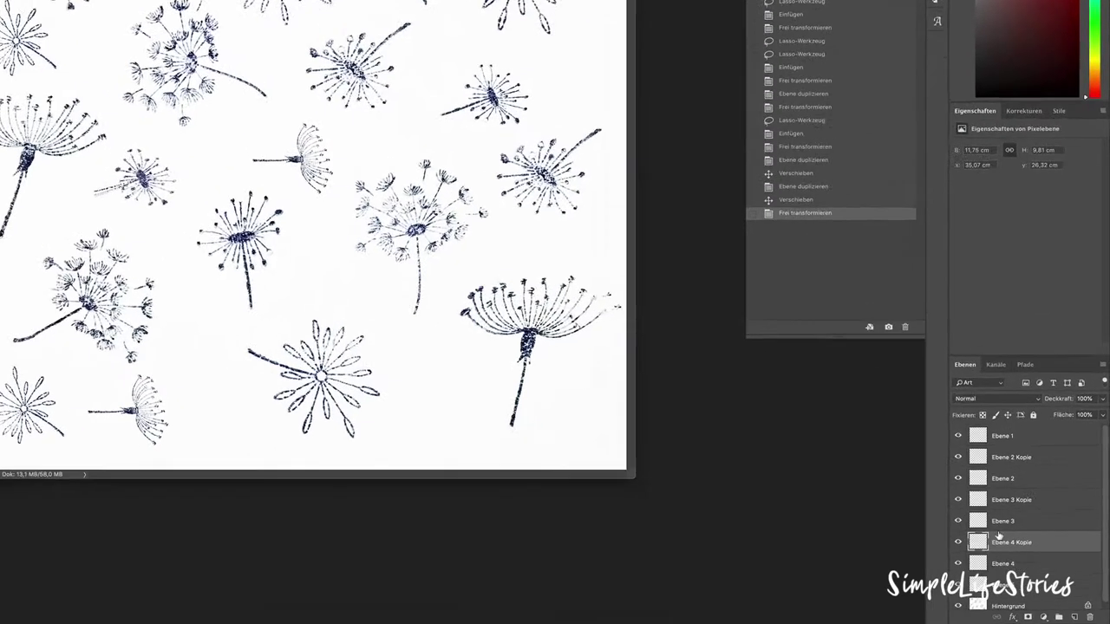
right_click(1022, 560)
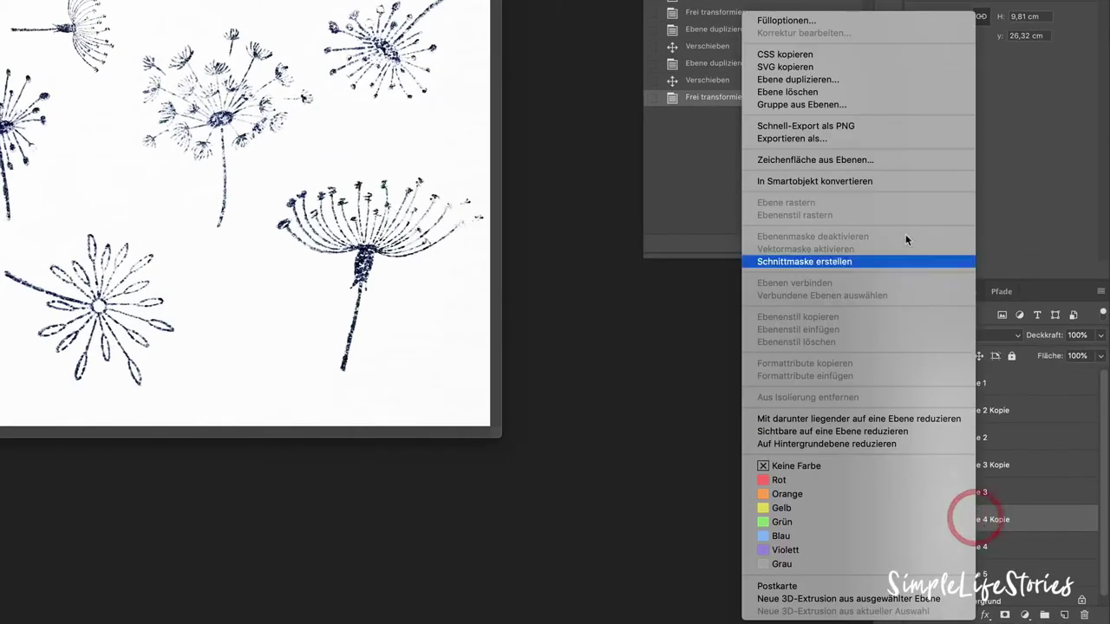
left_click(798, 79)
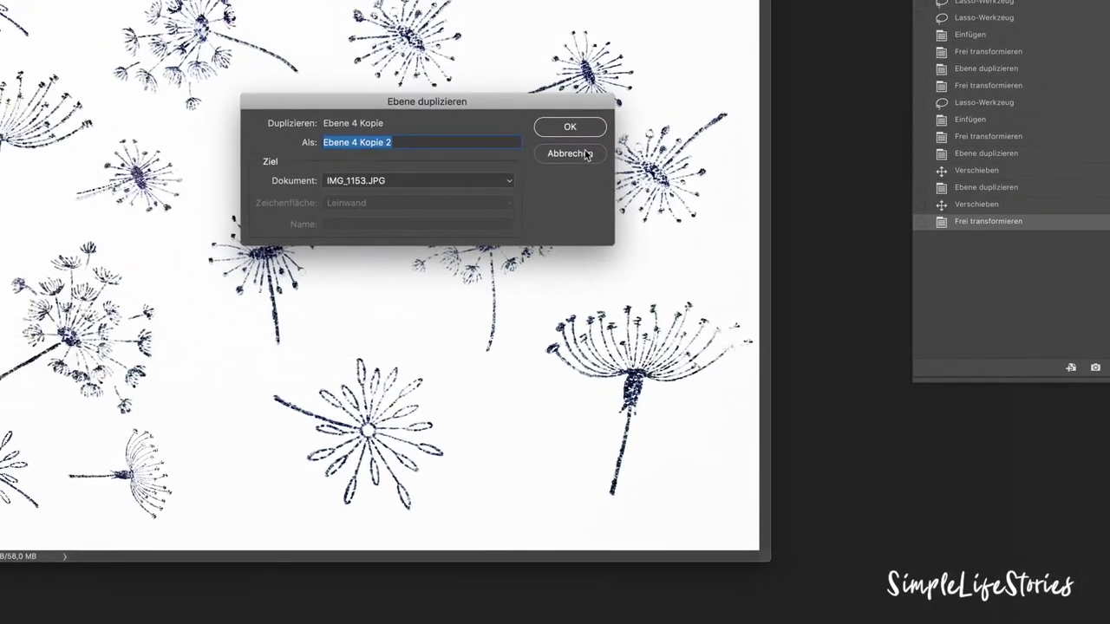
left_click(609, 147)
left_click_drag(390, 178, 587, 449)
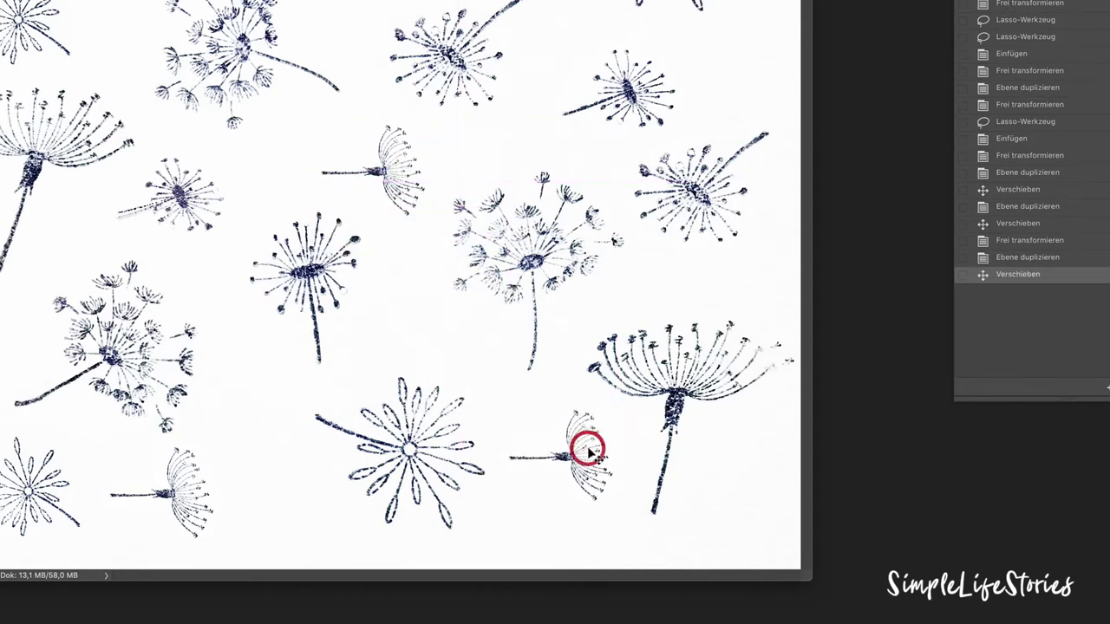
Rotate the copied small umbel so its stem slants down to the left and shift it slightly lower in the gap.
key("ctrl+t")
left_click_drag(660, 410, 642, 360)
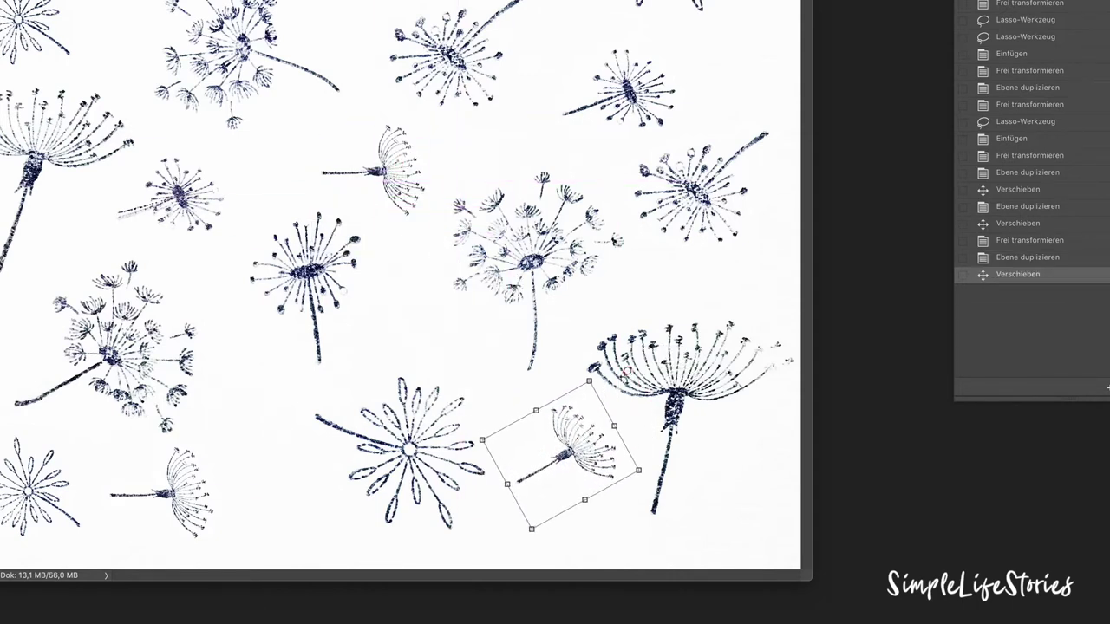
mouse_move(592, 457)
left_mouse_down()
mouse_move(570, 462)
mouse_move(566, 495)
mouse_move(594, 495)
mouse_move(595, 479)
left_mouse_up()
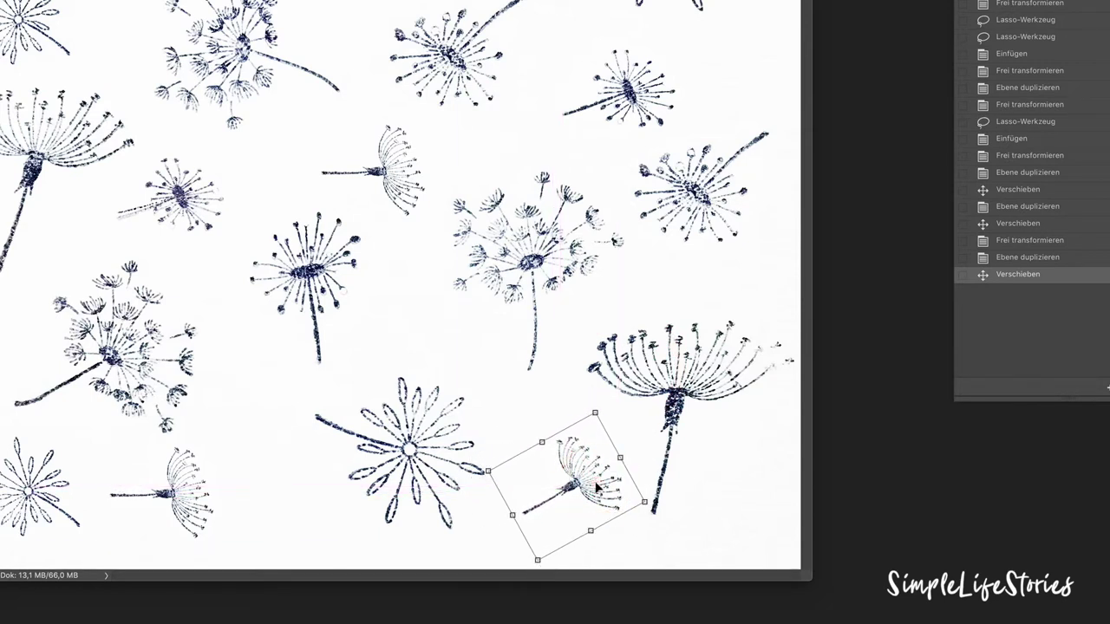
double_click(594, 482)
Duplicate the layer of the small star-shaped flower in the image's lower-left corner and move the copy to the lower-right corner.
left_click(30, 488)
right_click(980, 562)
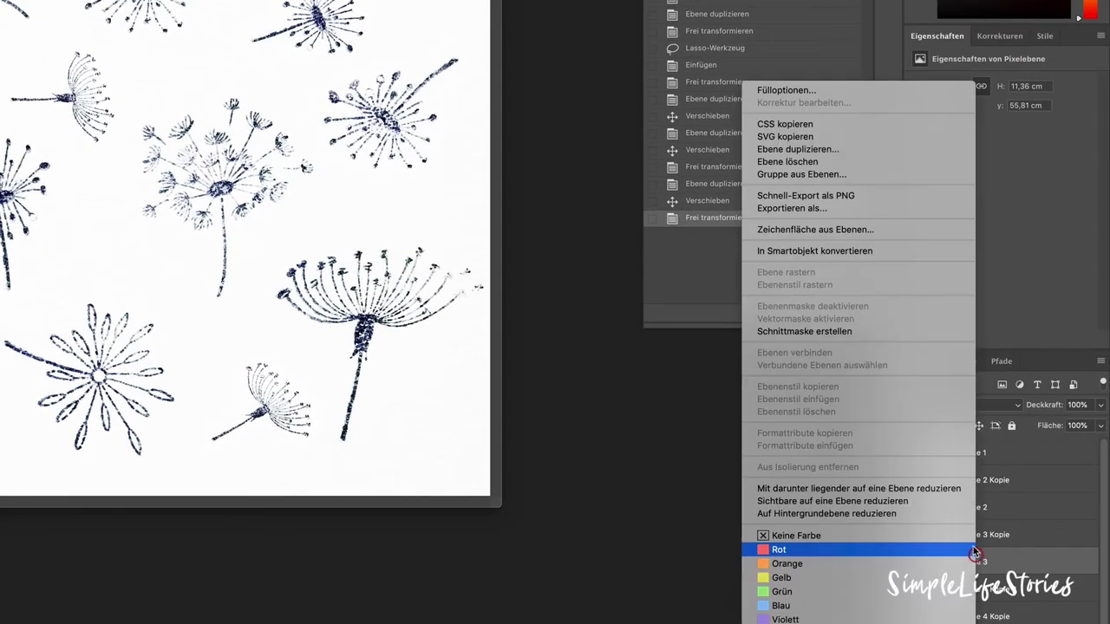
left_click(831, 148)
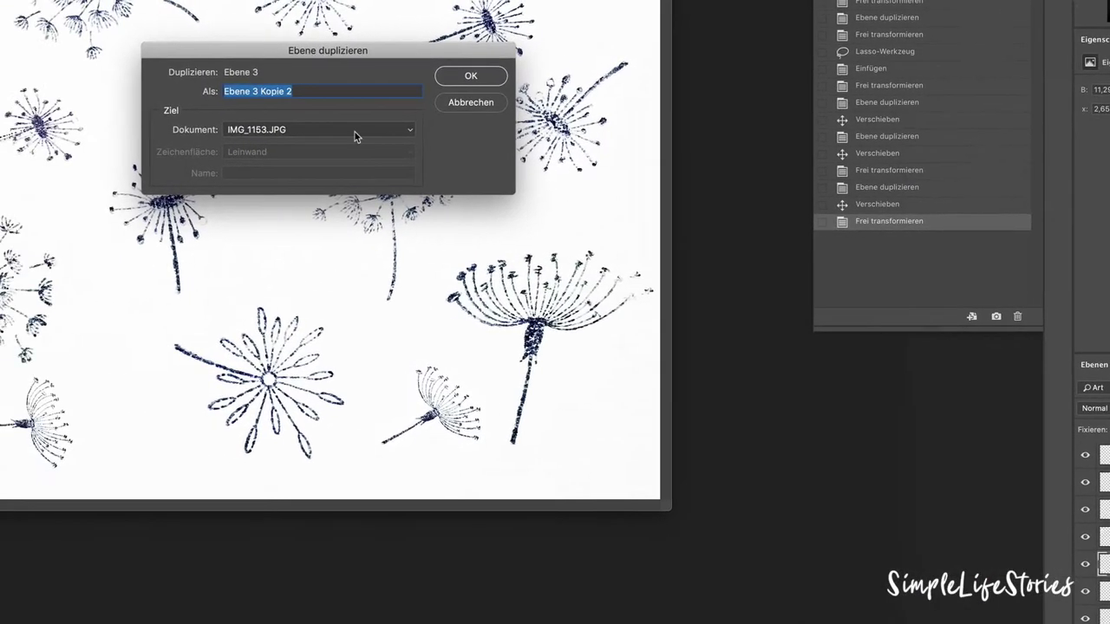
left_click(532, 78)
left_click_drag(297, 466, 702, 459)
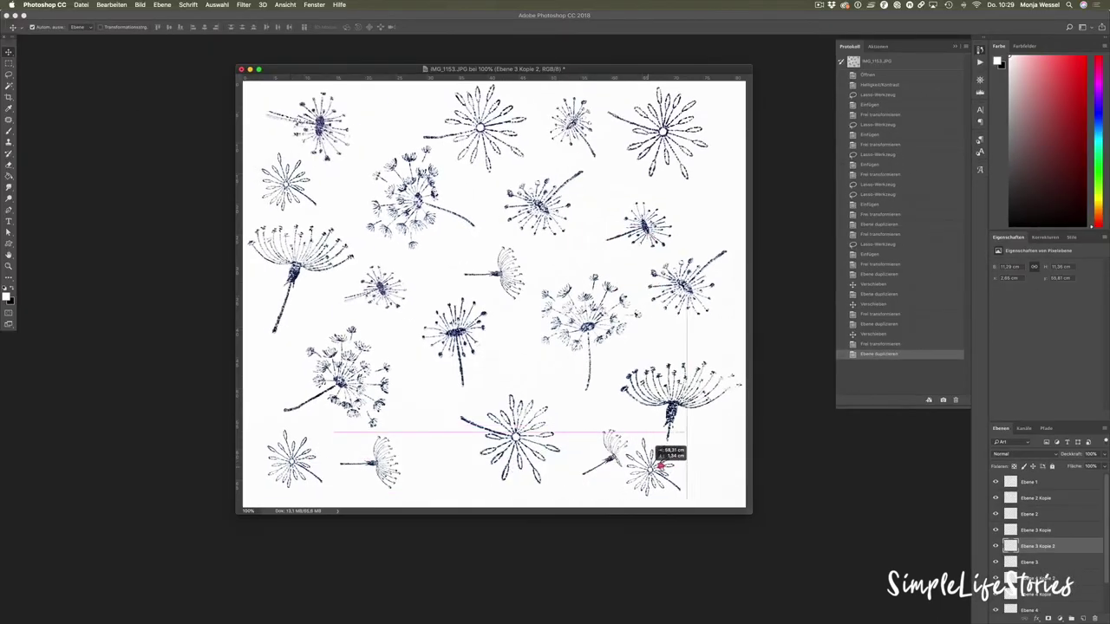
Rotate the copied star-shaped flower so its stem points downward and place it right of the large umbel's stem.
key("super+t")
left_click_drag(716, 387, 748, 425)
left_click_drag(704, 454, 716, 449)
double_click(716, 448)
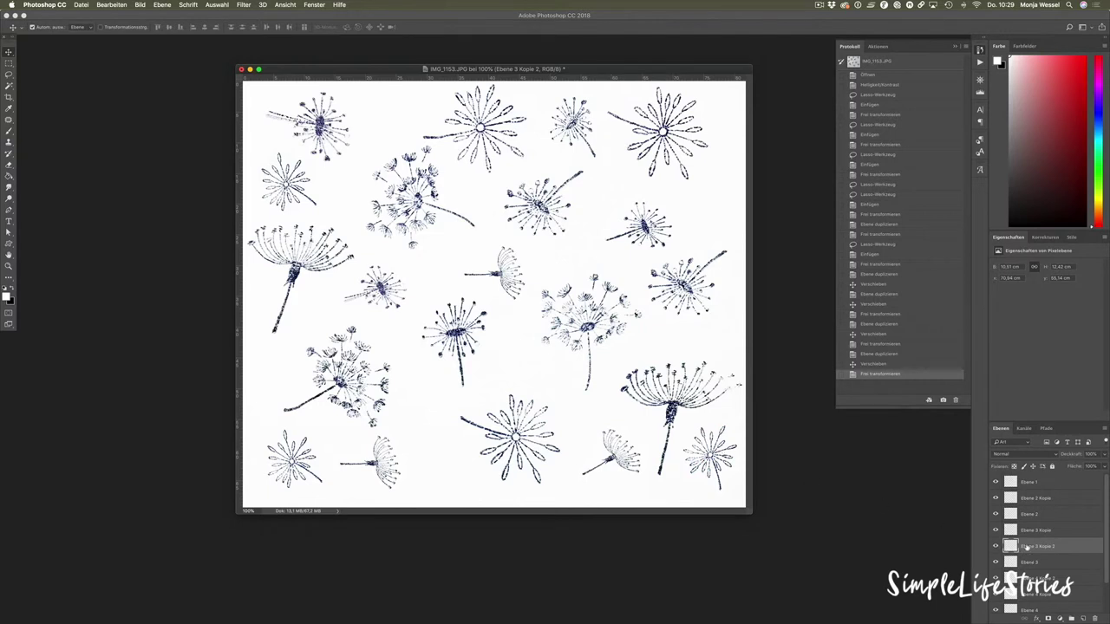
Merge all visible flower layers into the background layer.
scroll(1027, 546, "down", 2)
right_click(1034, 568)
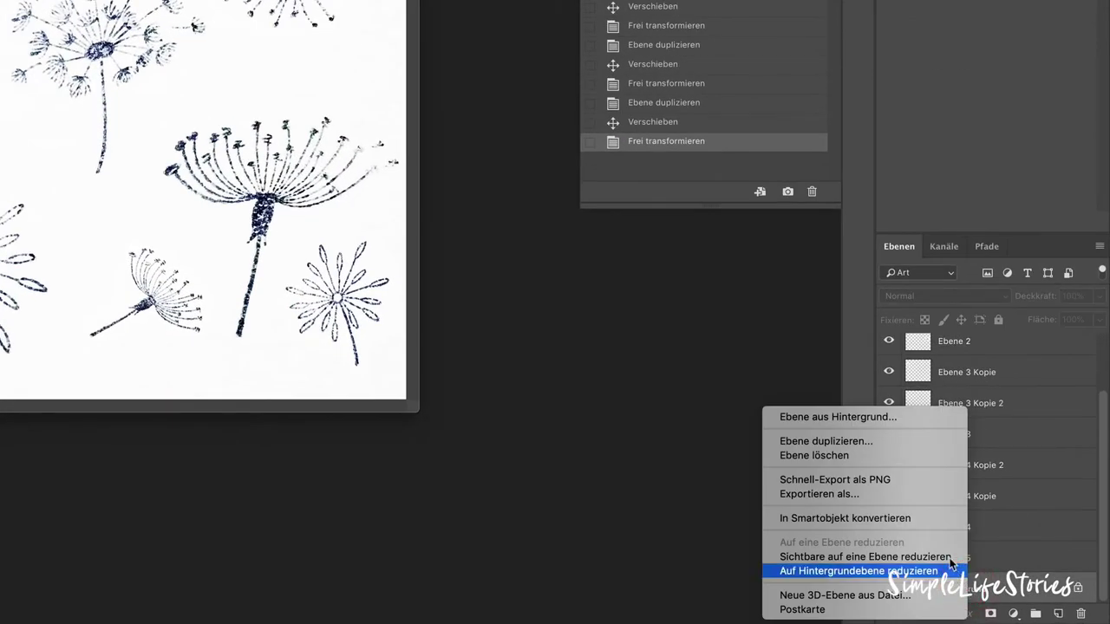
left_click(865, 556)
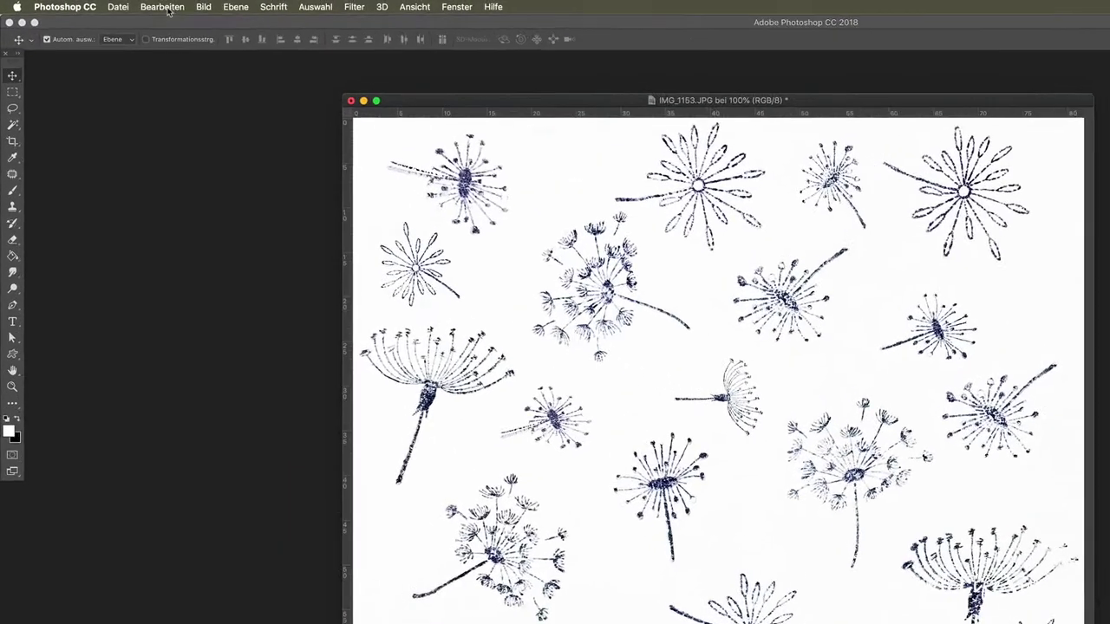
Define the merged flower image as a pattern named "Pusteblume".
left_click(111, 4)
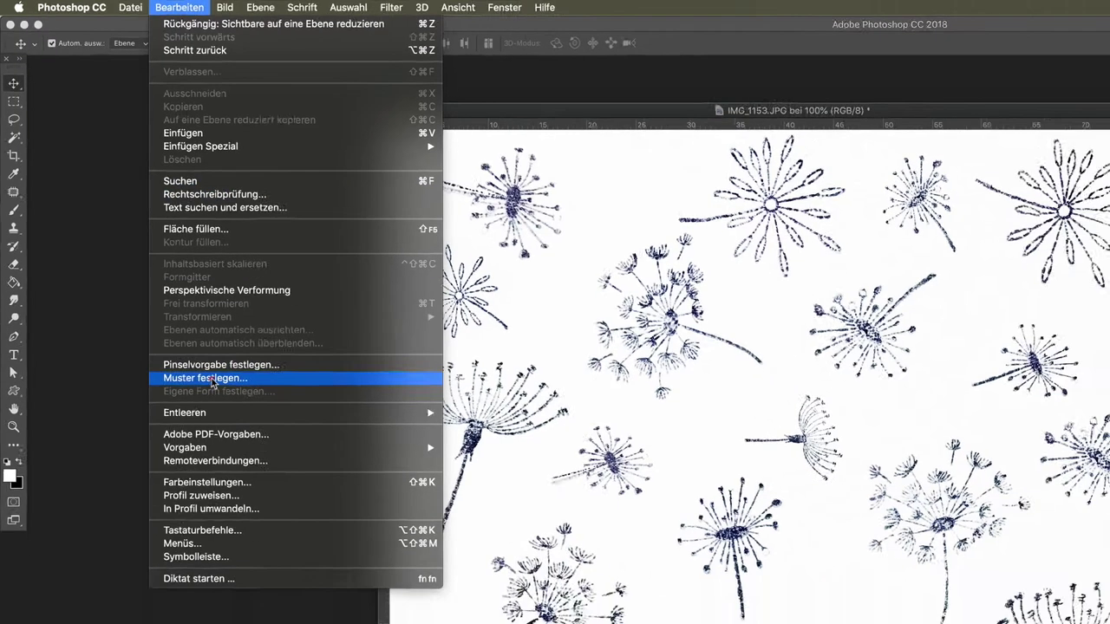
left_click(225, 413)
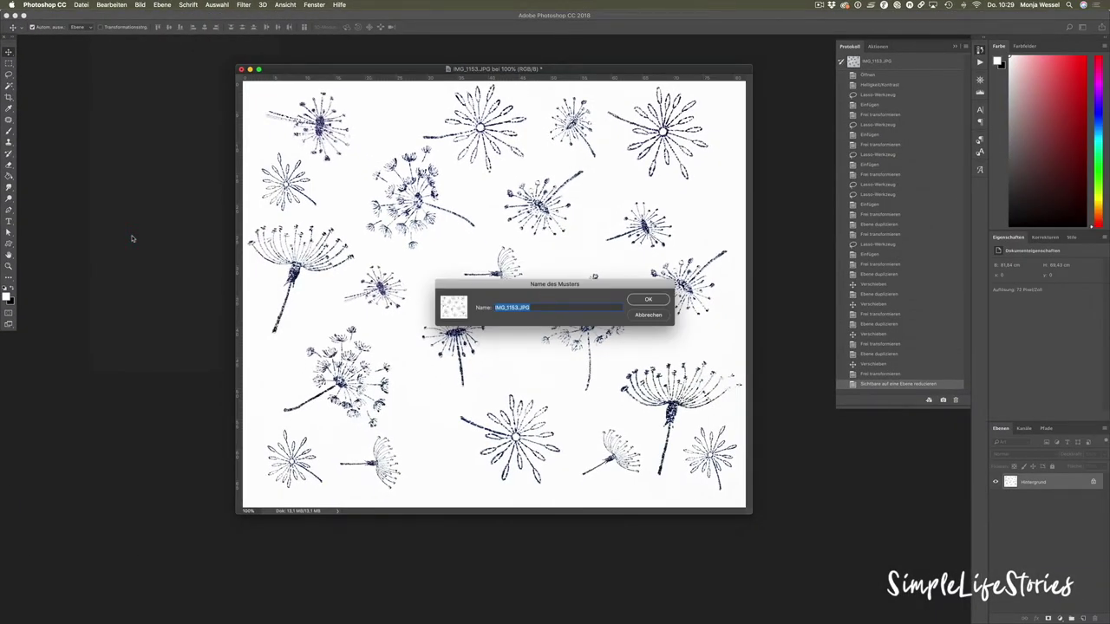
type("Pusteblume")
key("Return")
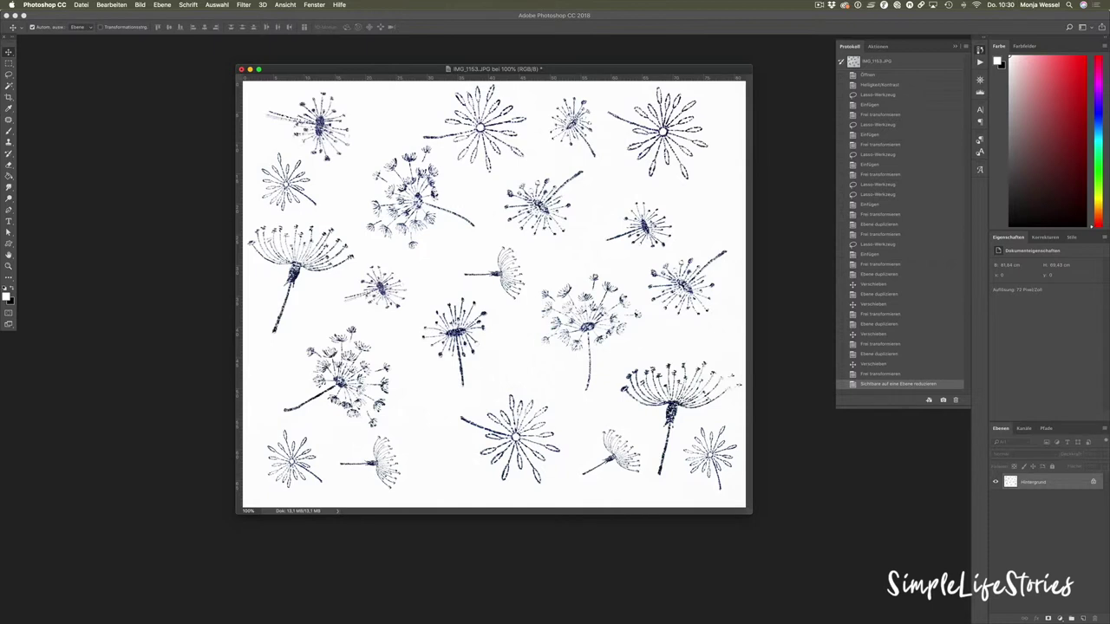
Create a new portrait A4 document of 210 × 297 mm at 300 pixels per inch and reposition its window.
key("super+n")
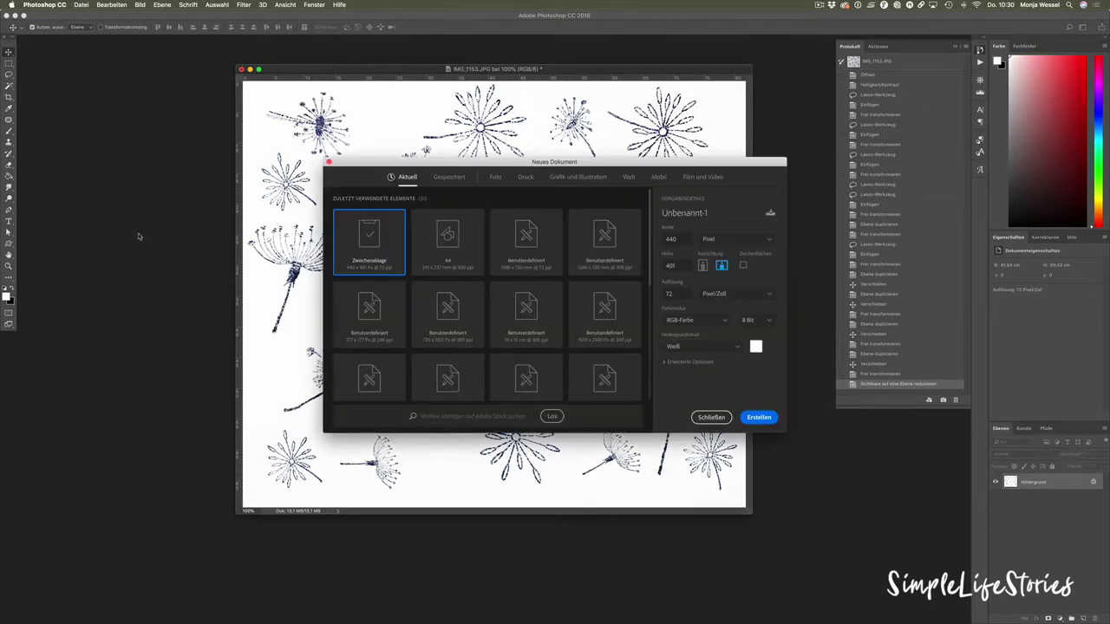
left_click(459, 266)
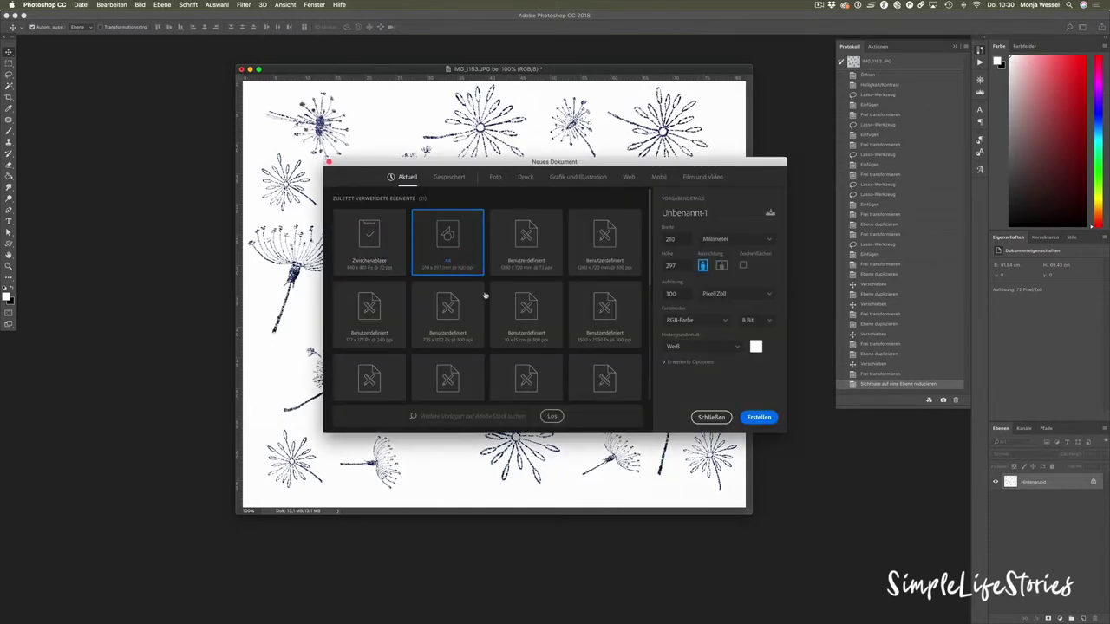
left_click(758, 418)
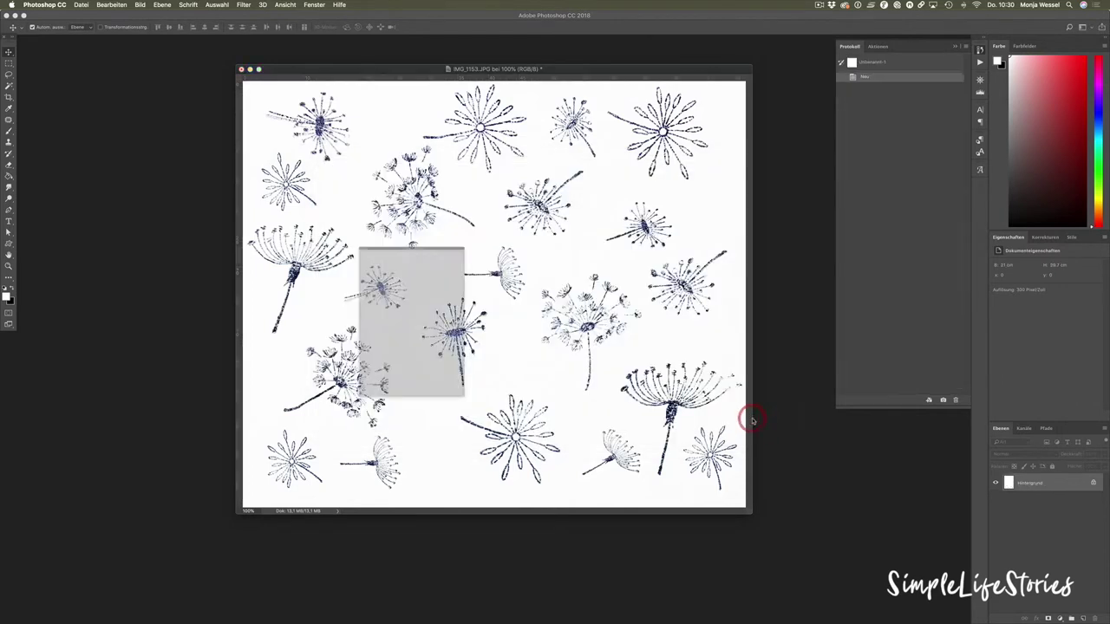
left_click_drag(338, 42, 683, 46)
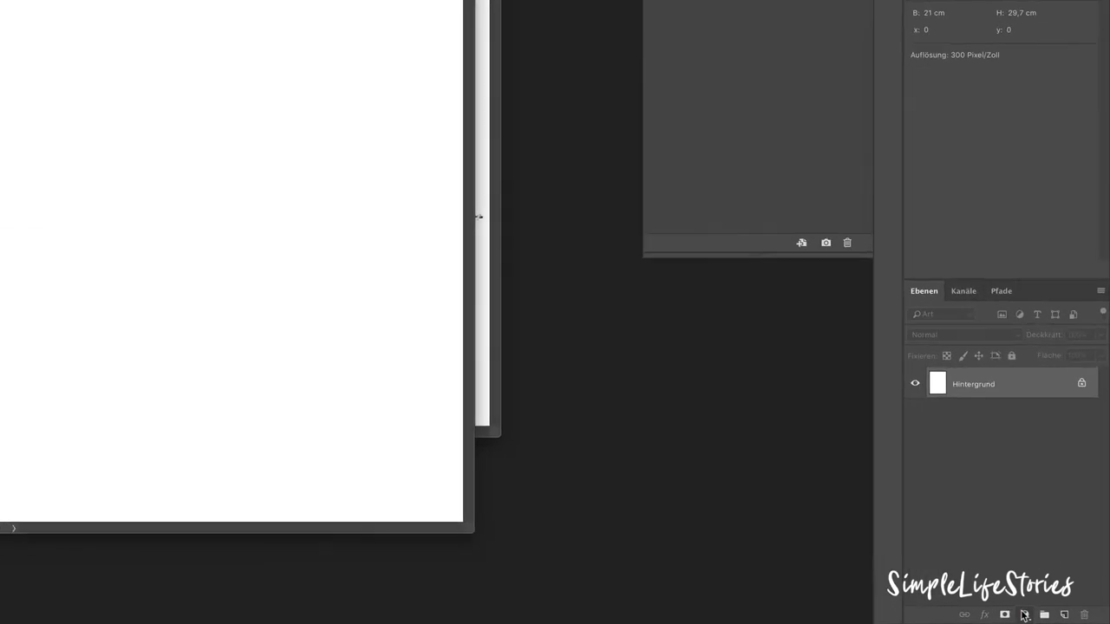
Add a pattern fill layer with the dandelion pattern to the A4 document, scaled to 67%.
left_click(1060, 618)
left_click(1031, 359)
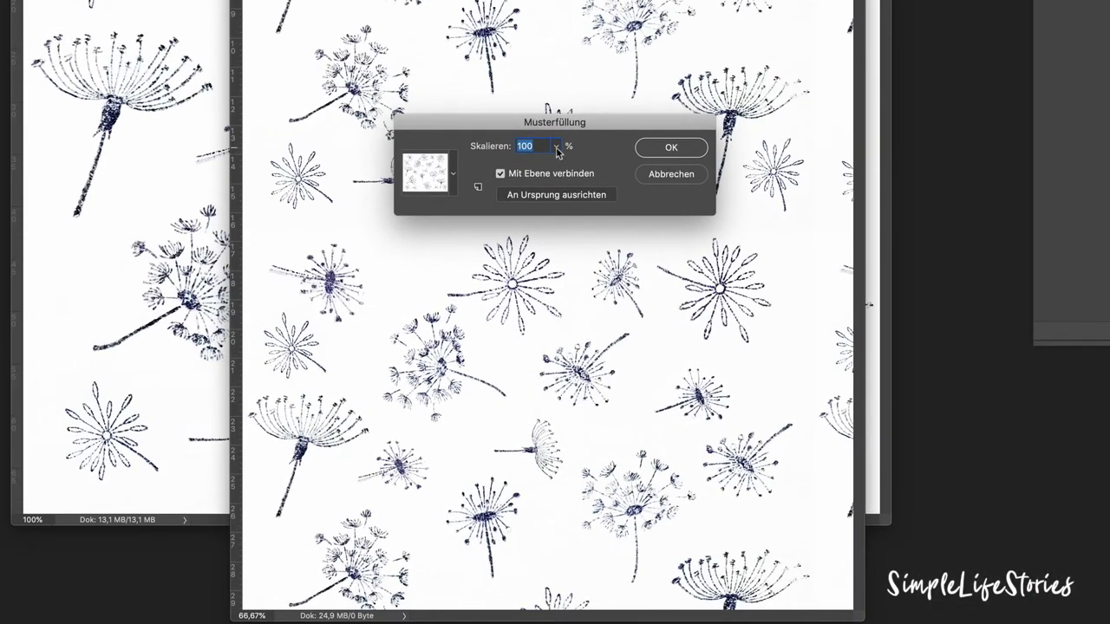
left_click(558, 147)
left_click_drag(558, 163, 558, 166)
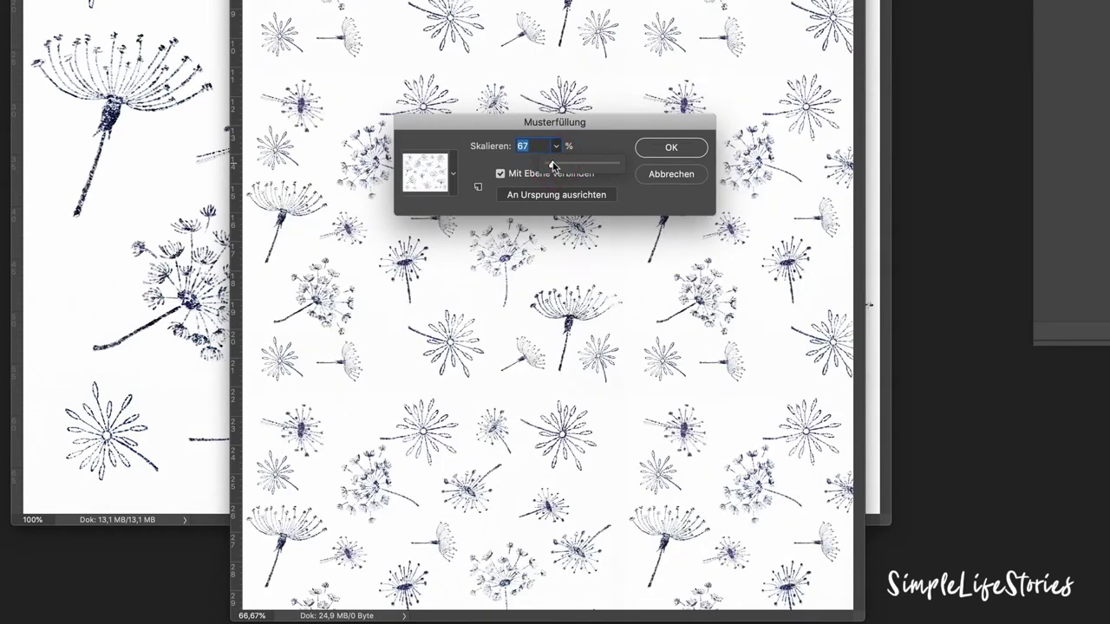
left_click(670, 151)
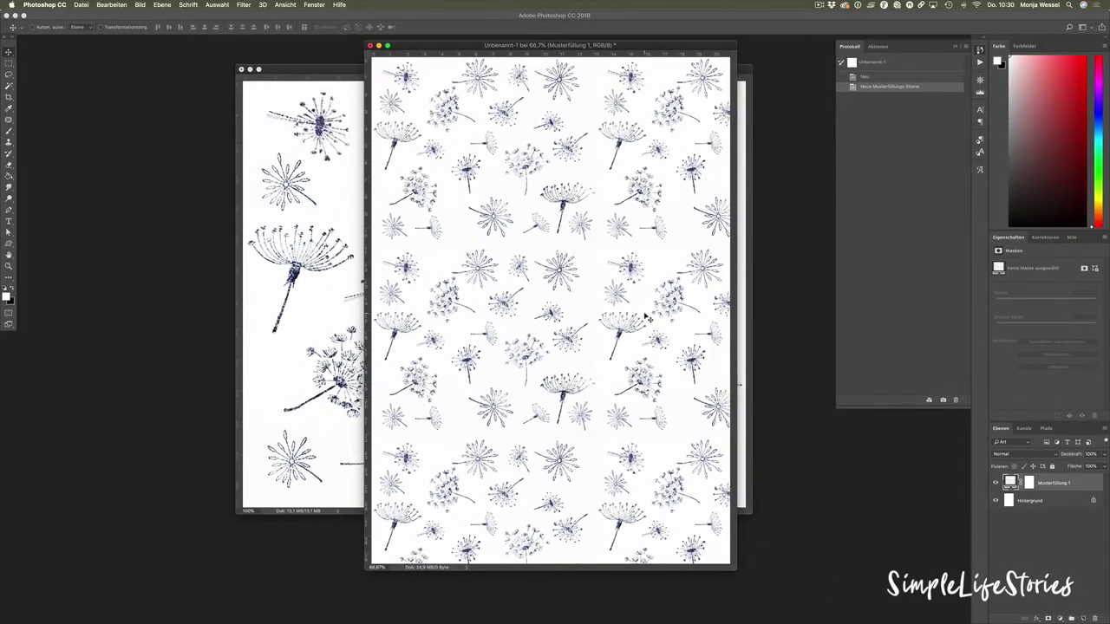
key("super+p")
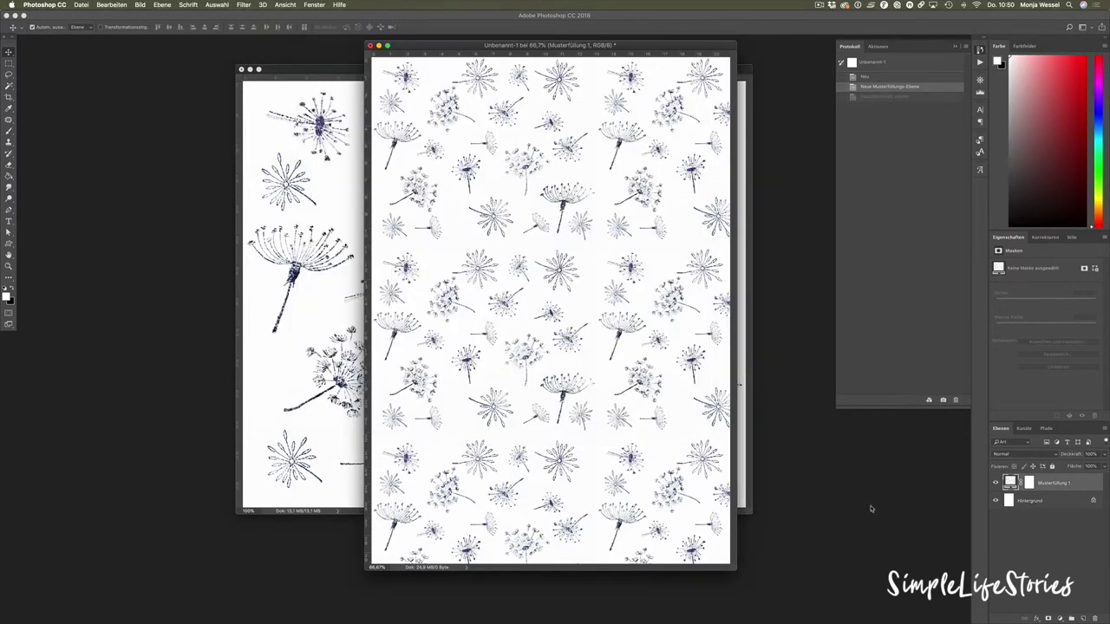
Lower the pattern fill layer's opacity to about 33%.
left_click(1104, 457)
left_click(1089, 466)
left_click(1085, 465)
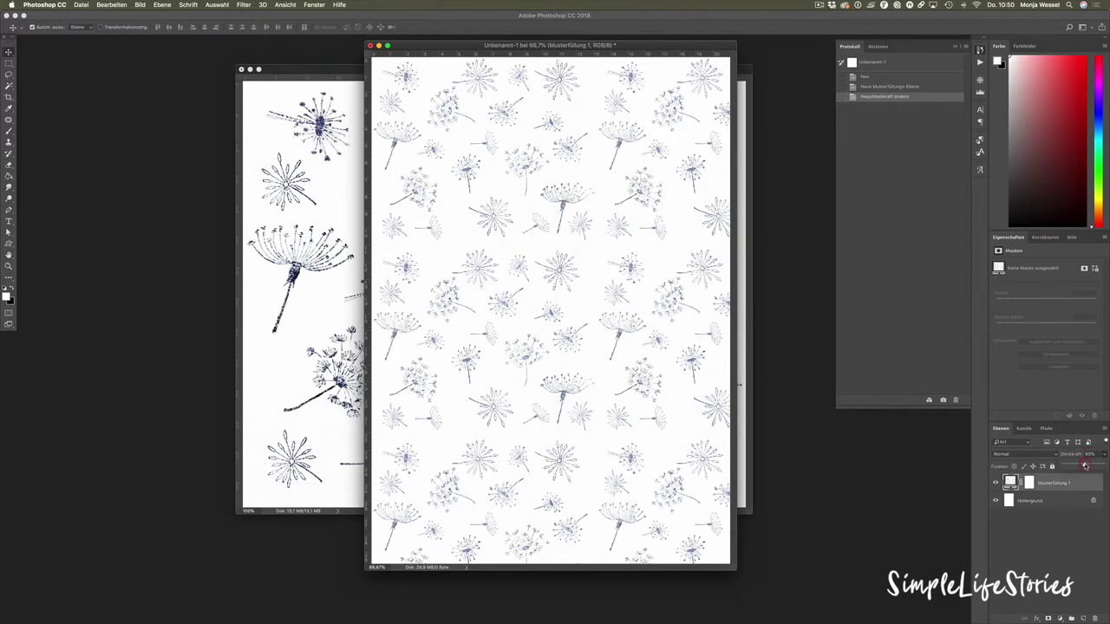
left_click(1080, 466)
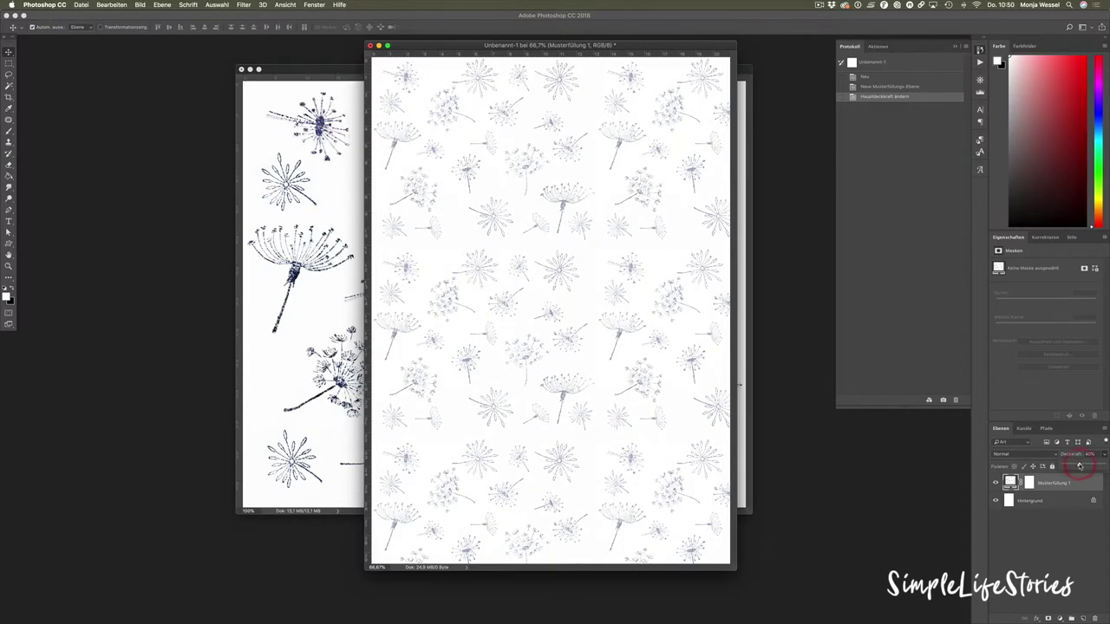
left_click(1077, 466)
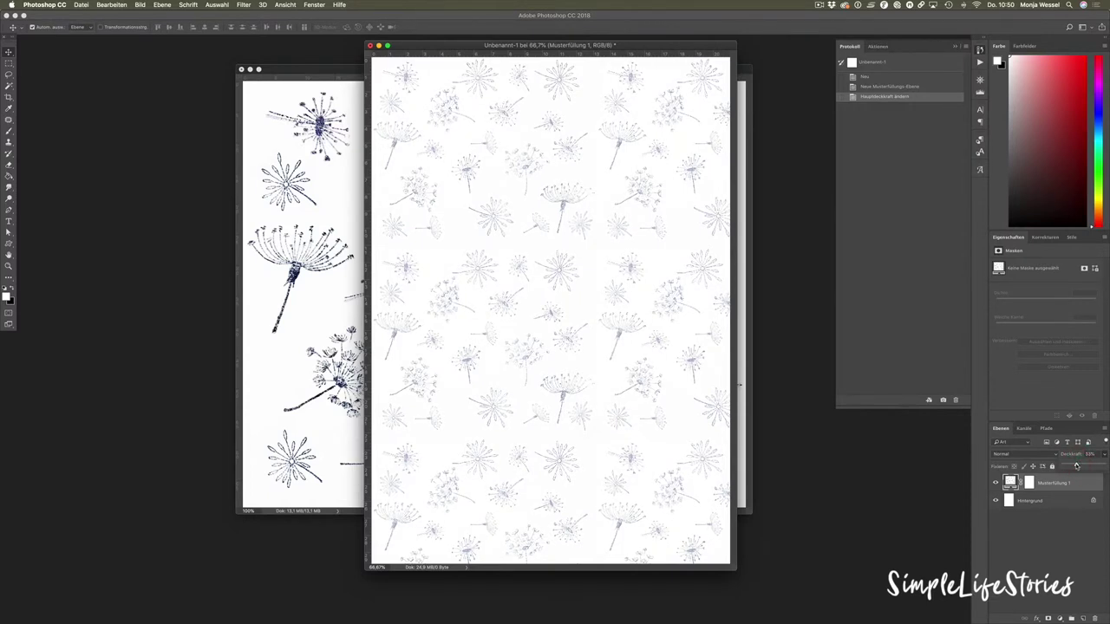